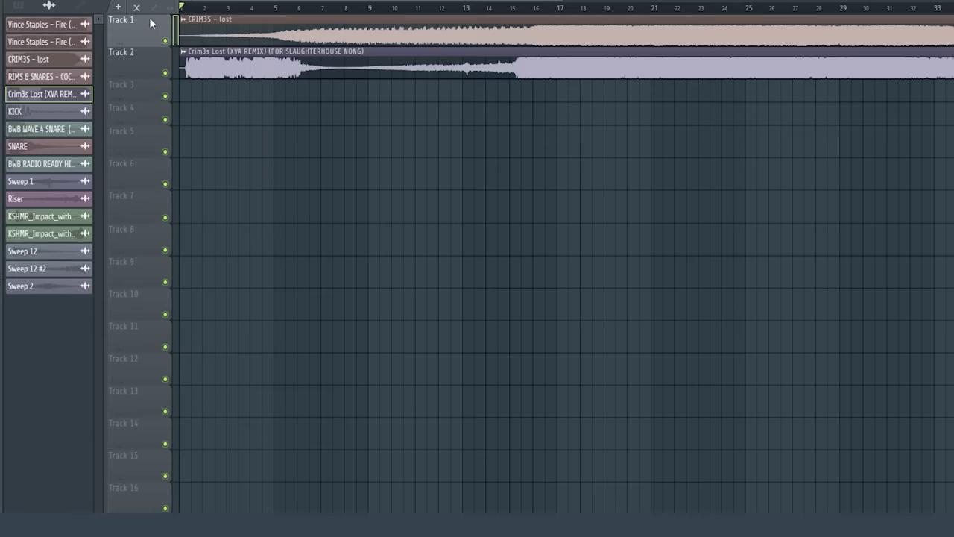
# Solo the CRIM3S - lost track and the XVA remix track in turn to compare the two songs.
pyautogui.rightClick(165, 40)
pyautogui.scroll(-4, 368, 36)
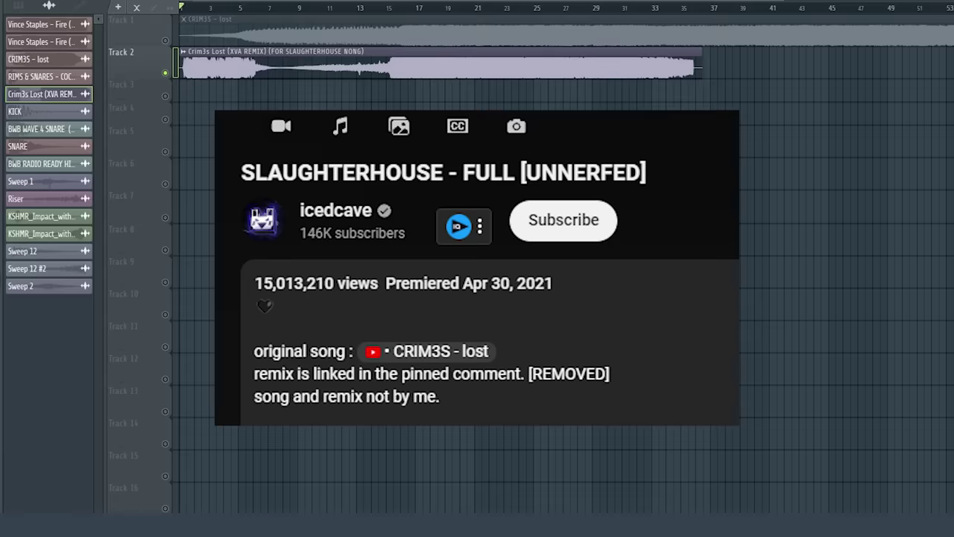
pyautogui.scroll(5, 189, 99)
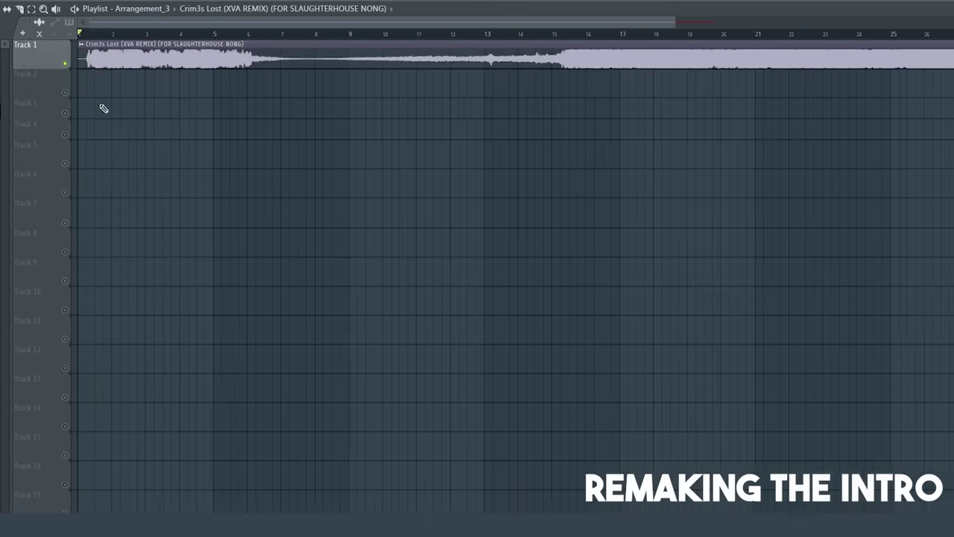
pyautogui.scroll(-1, 103, 109)
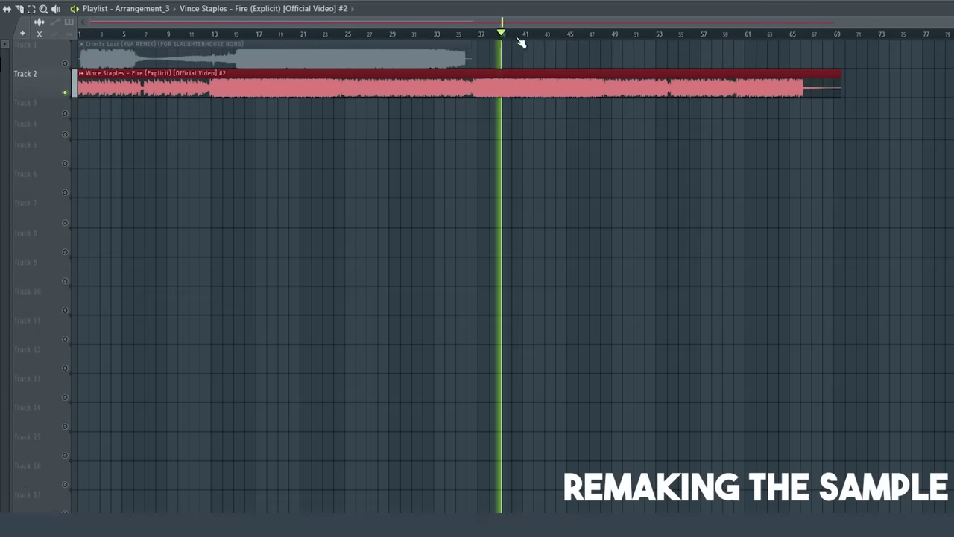
# Play the Vince Staples - Fire clip to find the sampled section, and align it with the start of the remix's intro.
pyautogui.scroll(3, 520, 40)
pyautogui.click(398, 34)
pyautogui.scroll(3, 448, 45)
pyautogui.press('space')
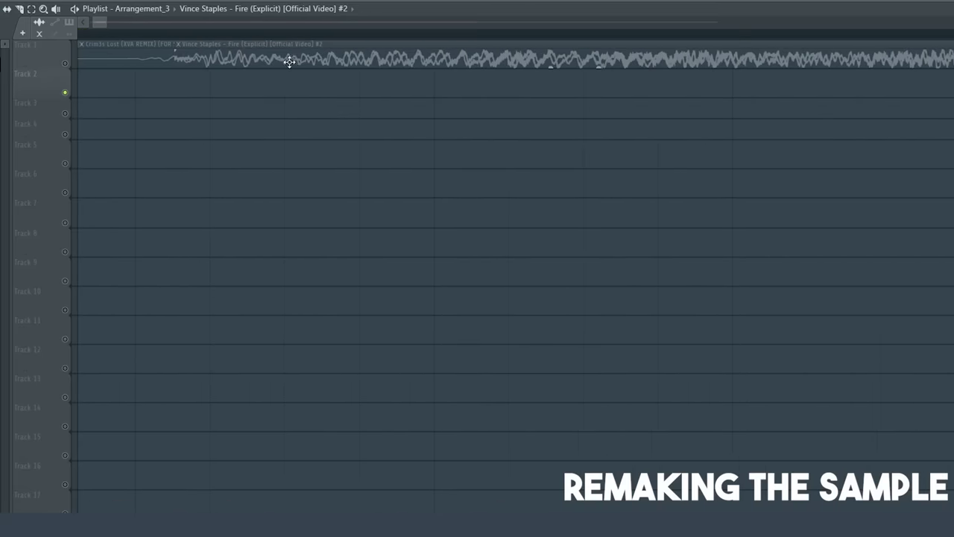
pyautogui.scroll(2, 289, 61)
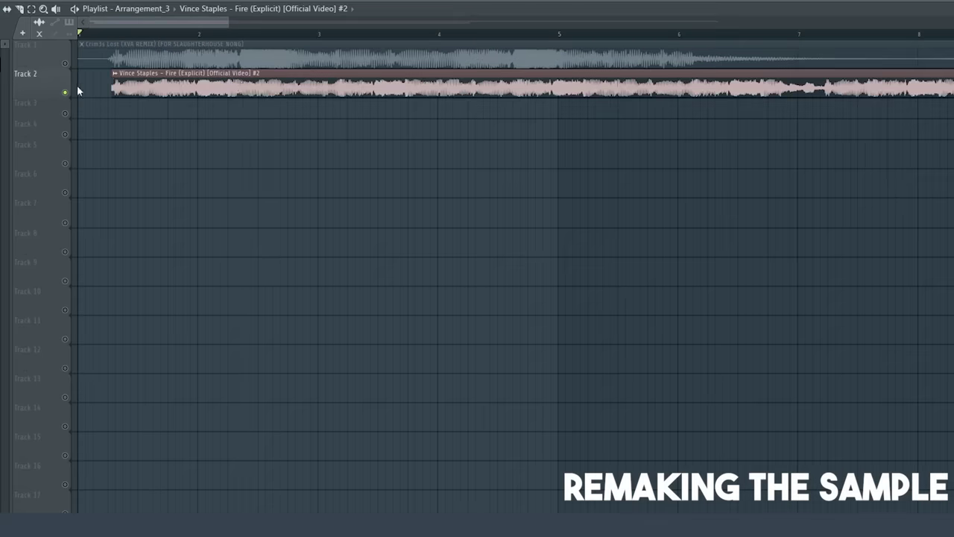
pyautogui.doubleClick(179, 80)
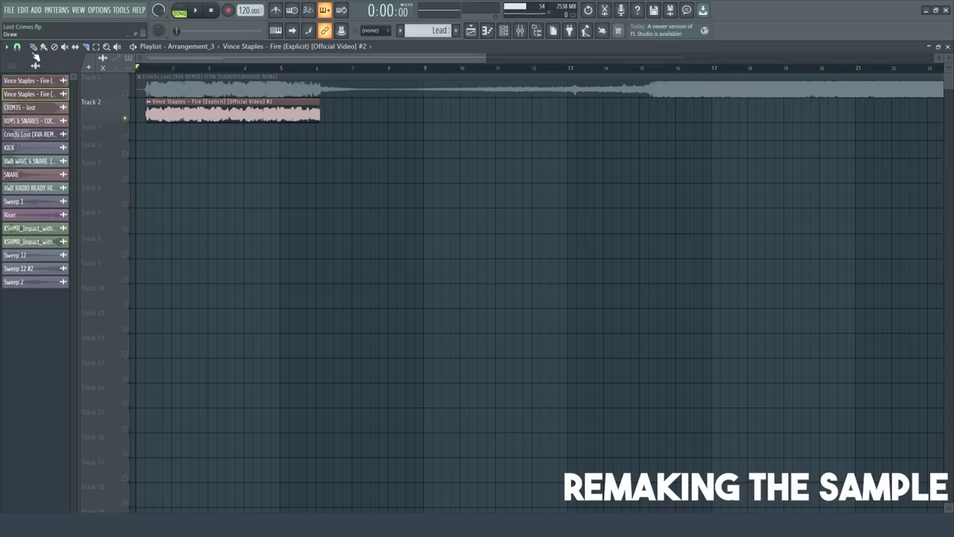
# Review the sample's Fruity parametric EQ 2 and the REVERB TAIL SAMPLE automation where the sample clip ends just after bar 6.
pyautogui.press('space')
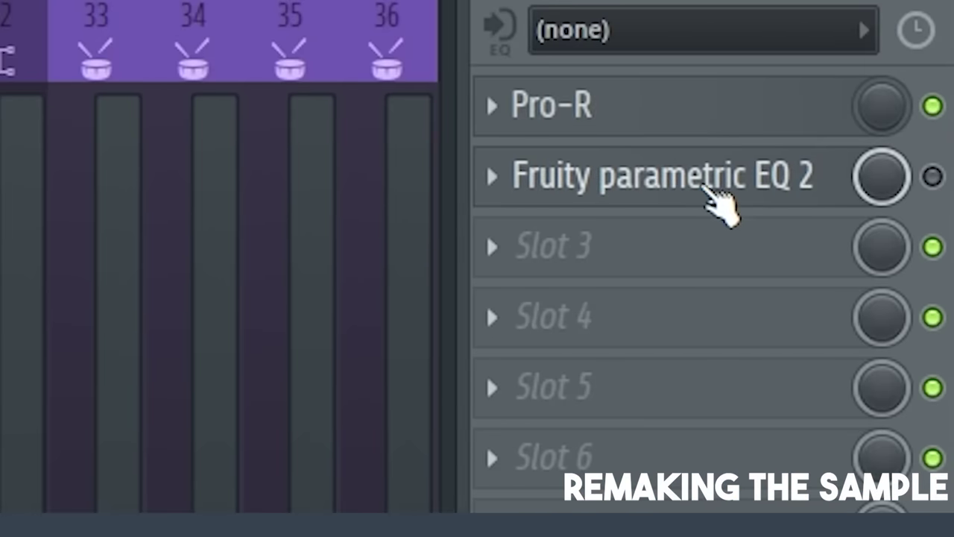
pyautogui.click(712, 195)
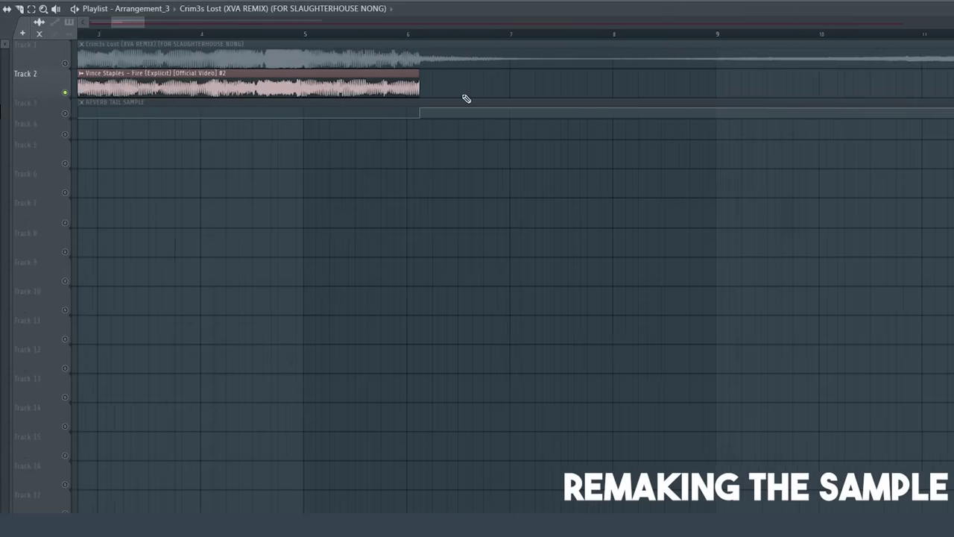
pyautogui.scroll(-4, 500, 90)
pyautogui.scroll(-3, 470, 90)
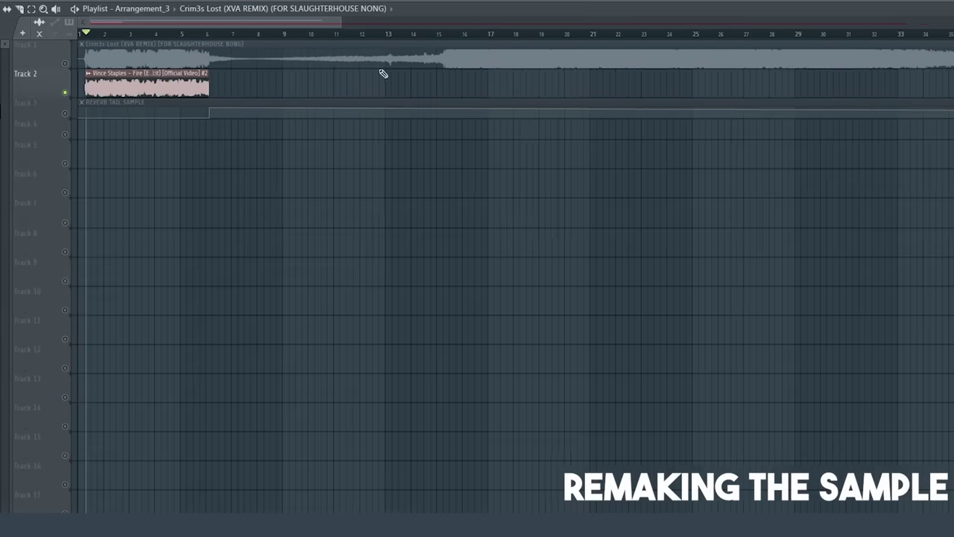
pyautogui.scroll(3, 222, 82)
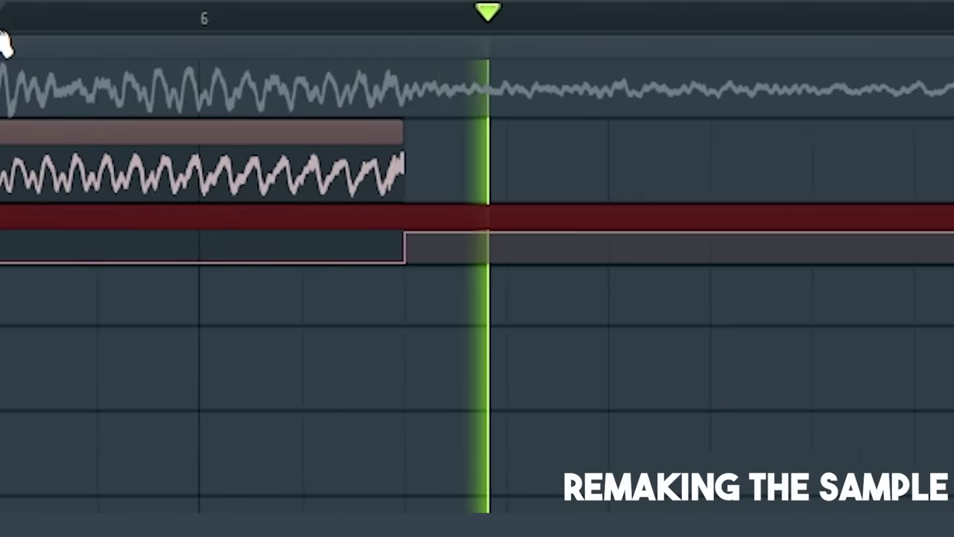
pyautogui.scroll(-3, 151, 142)
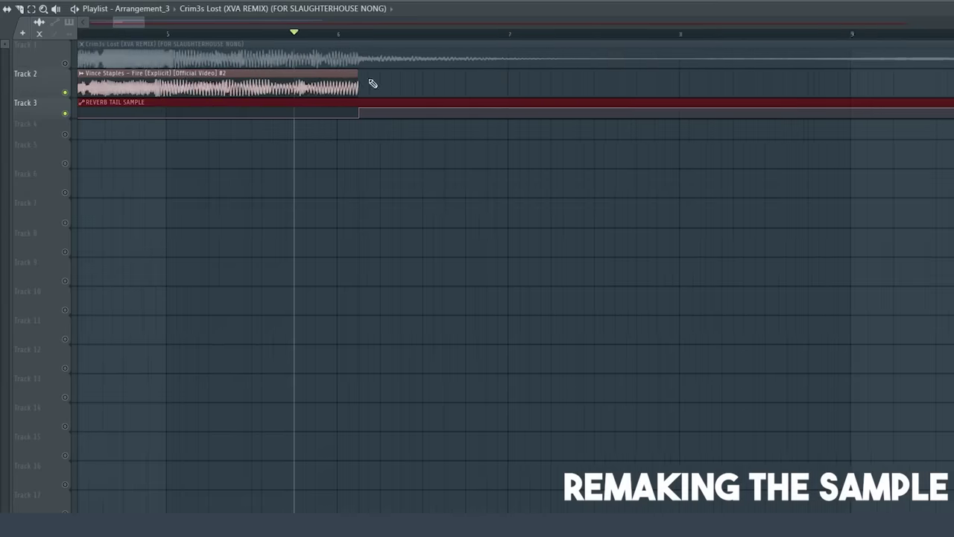
# Select the Vince Staples - Fire clip on Track 2 and return the playhead to the beginning of the intro.
pyautogui.scroll(3, 314, 90)
pyautogui.moveTo(480, 85); pyautogui.dragTo(247, 91)
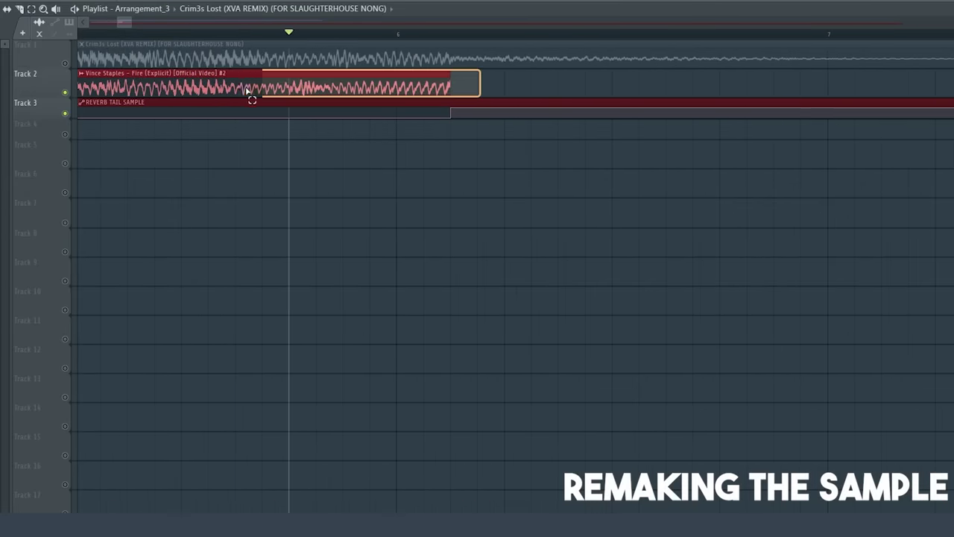
pyautogui.scroll(-5, 522, 89)
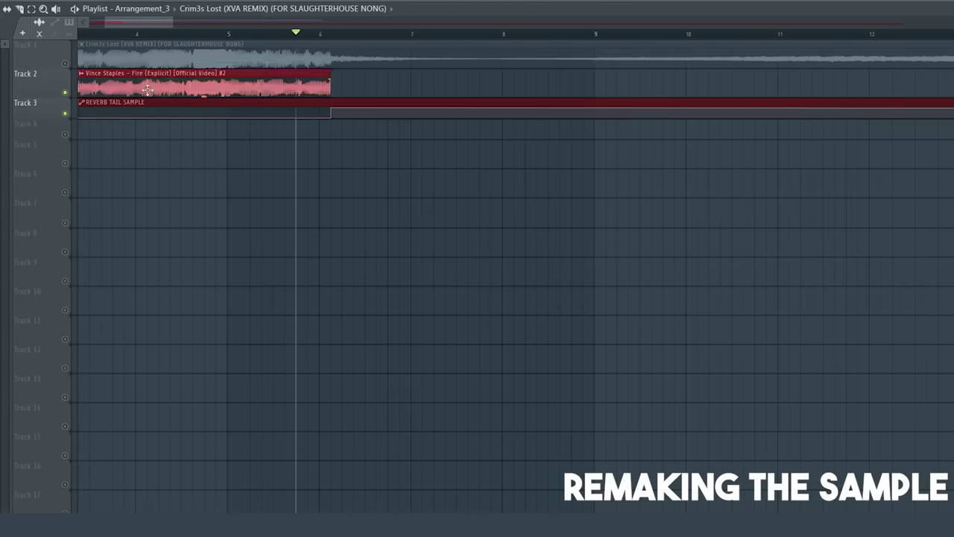
pyautogui.scroll(2, 46, 95)
pyautogui.click(106, 34)
pyautogui.scroll(5, 68, 48)
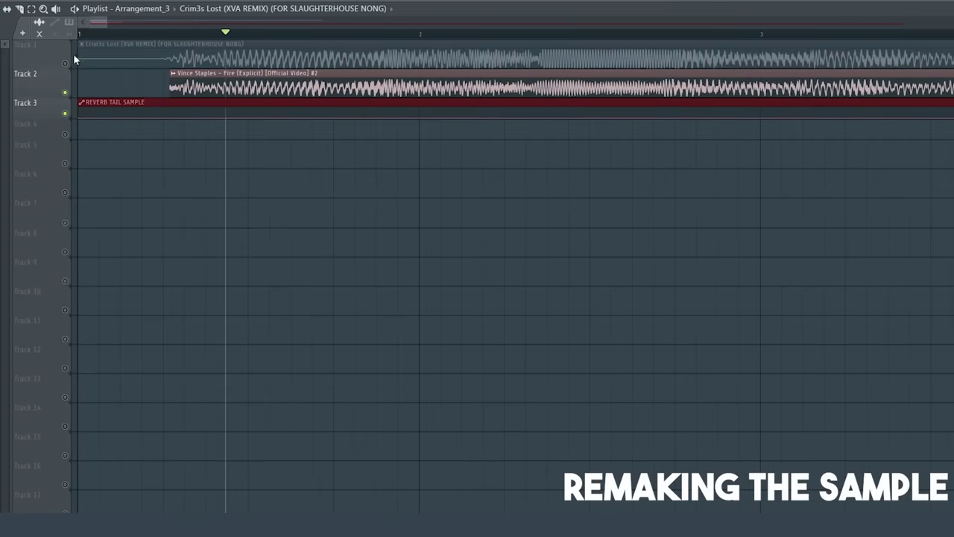
# Create an automation clip for the channel volume of the second Vince Staples - Fire sample.
pyautogui.rightClick(65, 92)
pyautogui.scroll(5, 147, 80)
pyautogui.scroll(-3, 242, 88)
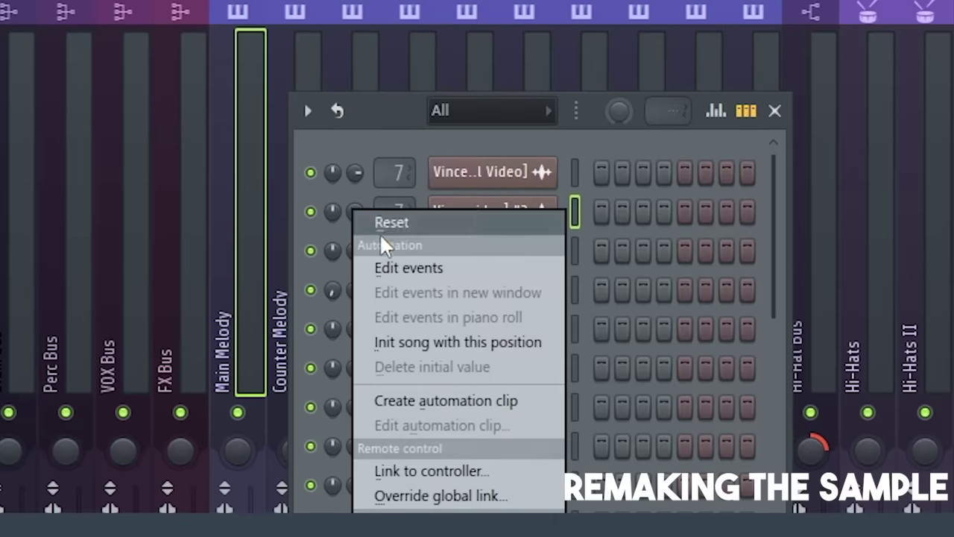
pyautogui.click(470, 395)
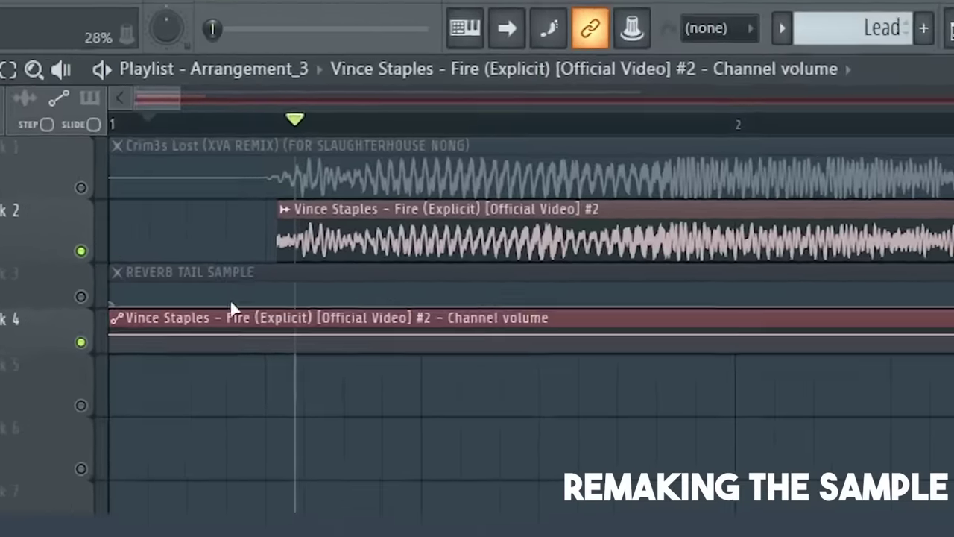
# Try shifting the channel volume automation point near the start of the Vince Staples clip, and undo the last move.
pyautogui.scroll(3, 263, 314)
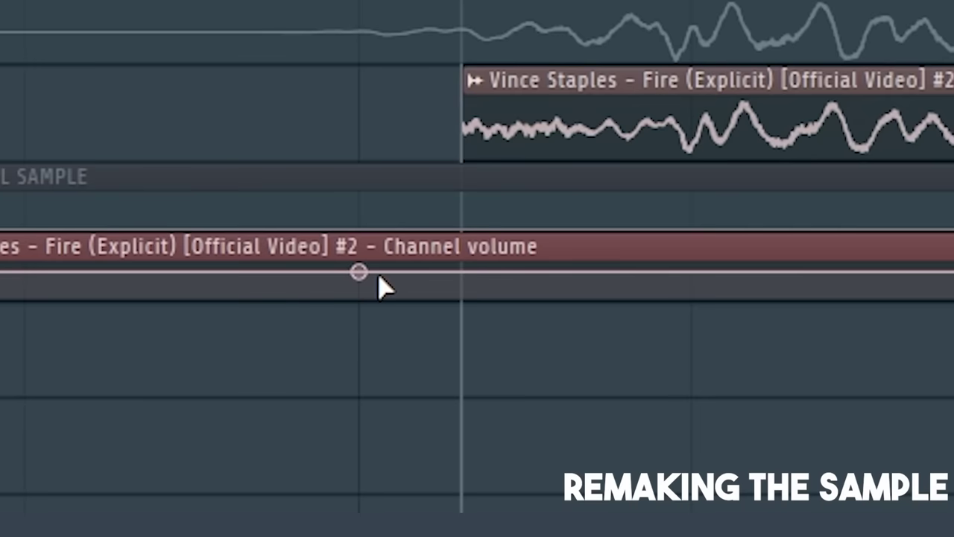
pyautogui.moveTo(474, 273); pyautogui.dragTo(722, 278)
pyautogui.moveTo(634, 278); pyautogui.dragTo(939, 277)
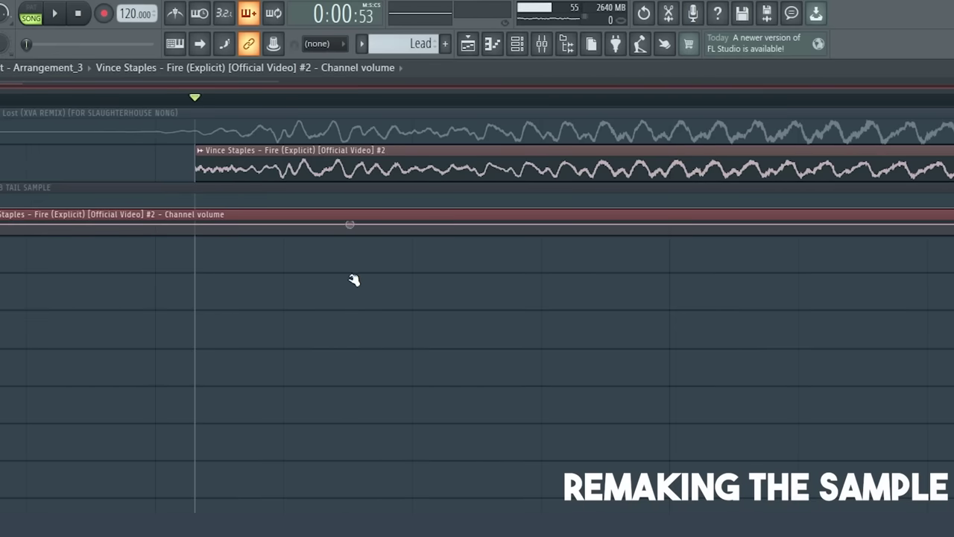
pyautogui.hotkey('ctrl', 'z')
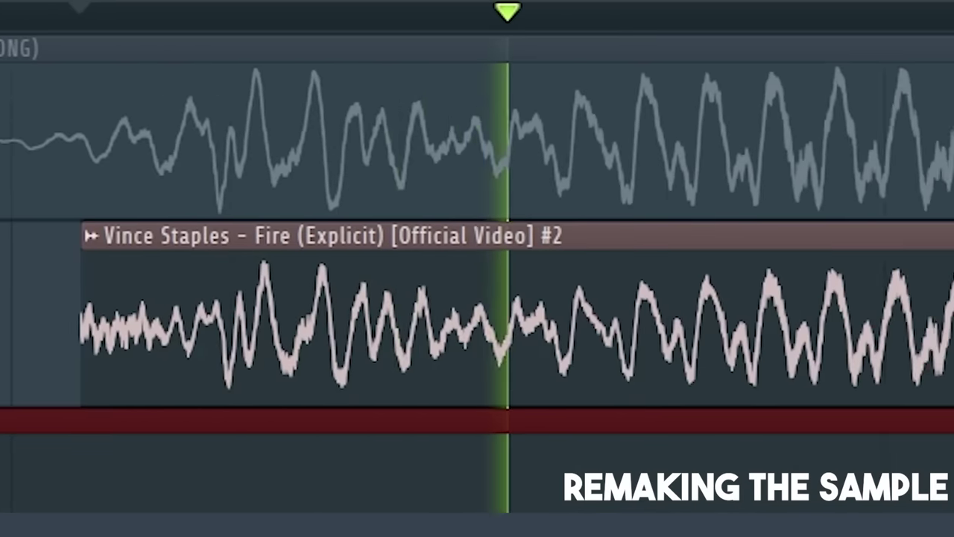
# Switch the playlist to the Sample Searching arrangement.
pyautogui.scroll(-5, 607, 405)
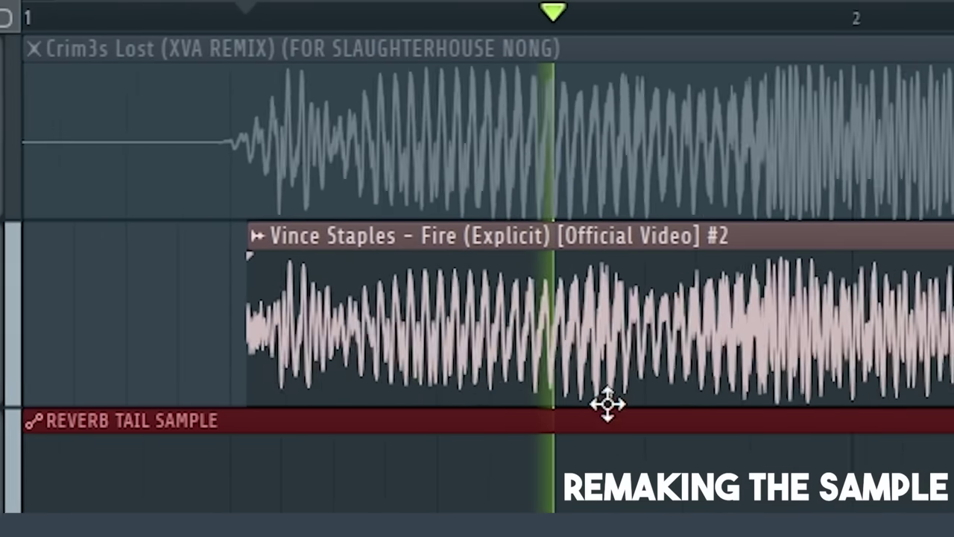
pyautogui.scroll(5, 443, 324)
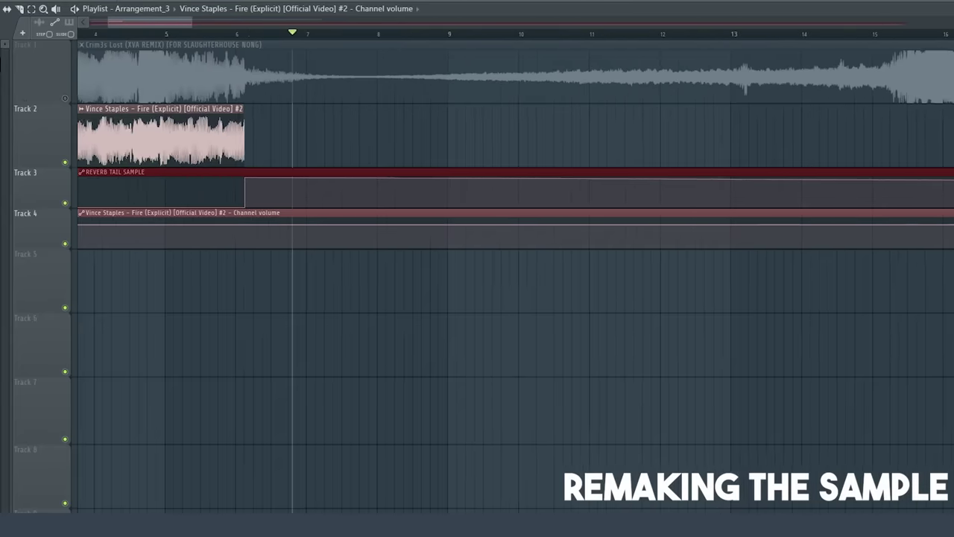
pyautogui.click(141, 8)
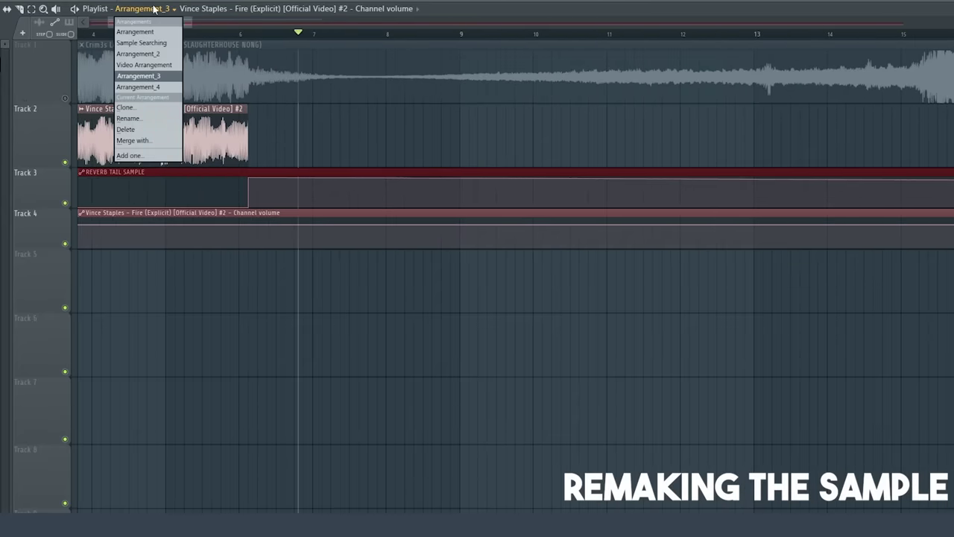
pyautogui.click(141, 32)
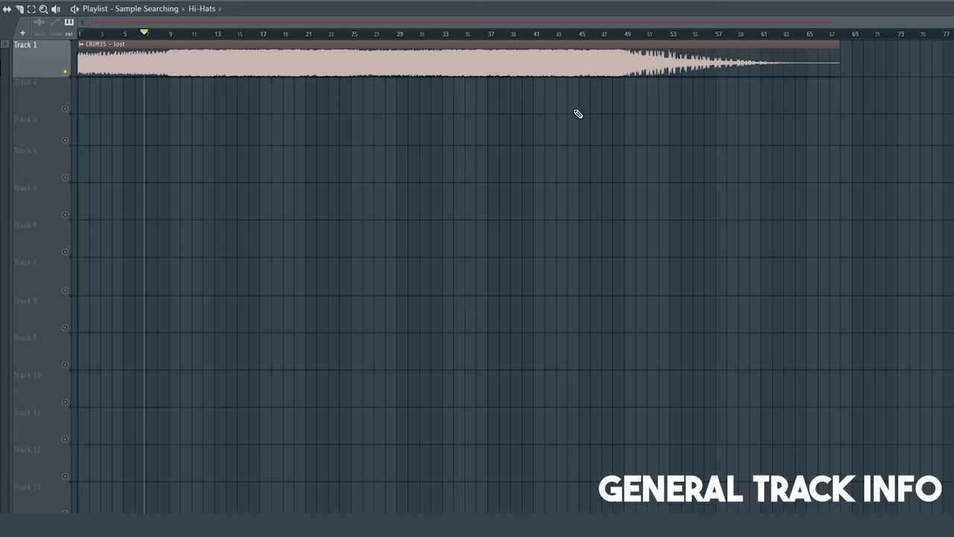
# Solo the Crim3s Lost XVA remix on Track 2, play it back, and check its channel settings.
pyautogui.scroll(4, 180, 36)
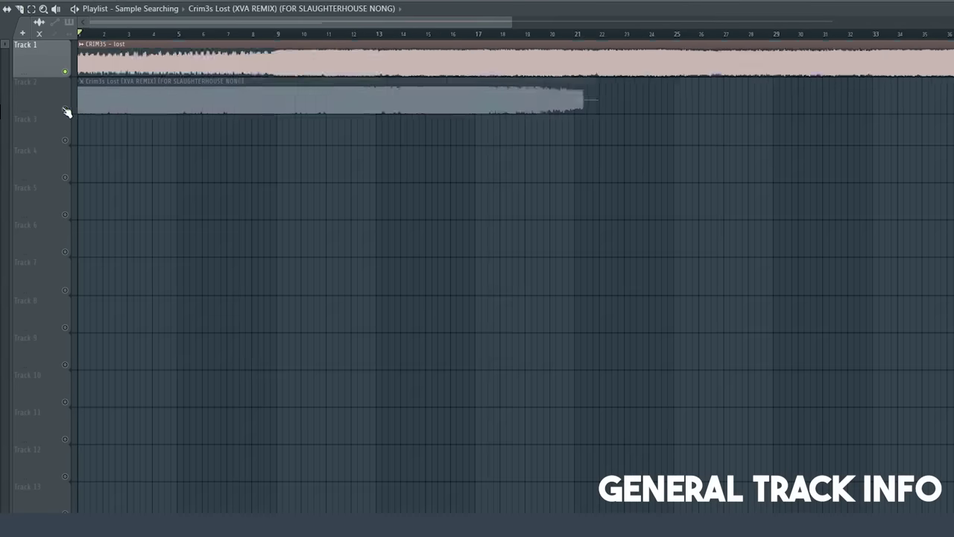
pyautogui.rightClick(64, 109)
pyautogui.scroll(3, 200, 37)
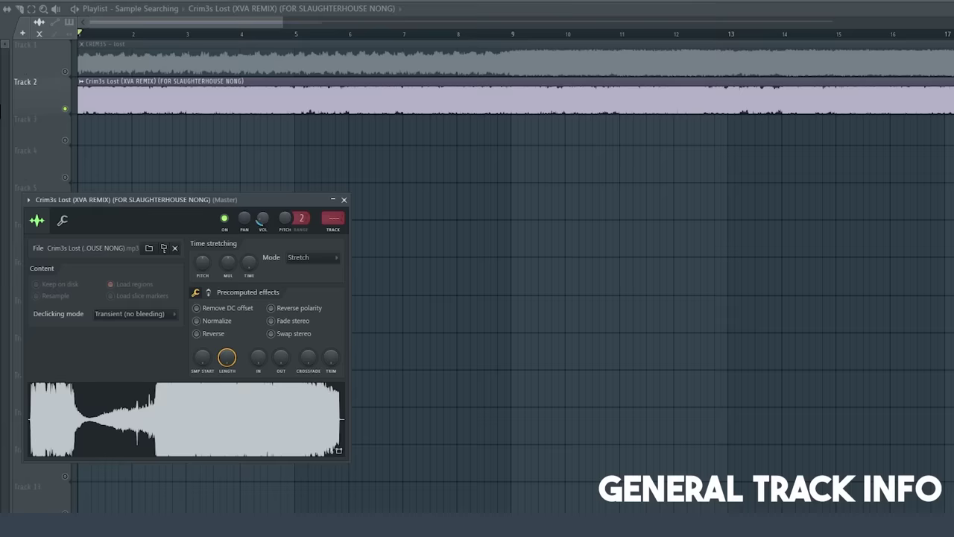
pyautogui.scroll(3, 149, 111)
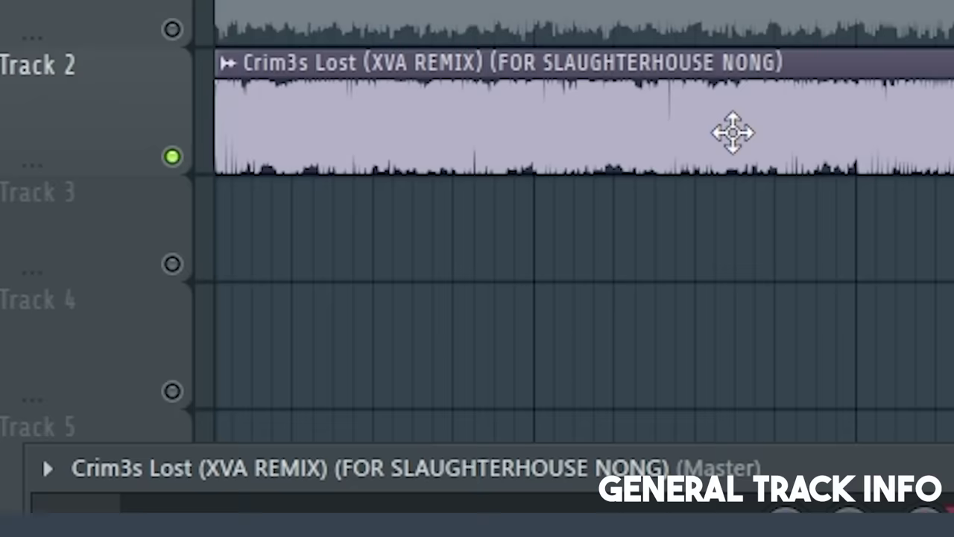
pyautogui.press('space')
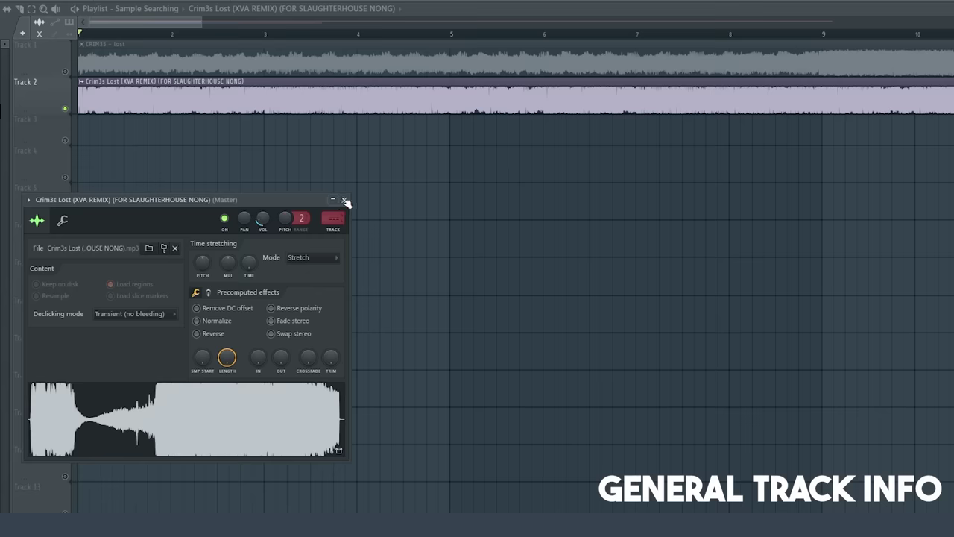
pyautogui.click(344, 201)
pyautogui.scroll(4, 180, 98)
pyautogui.moveTo(98, 24); pyautogui.dragTo(83, 29)
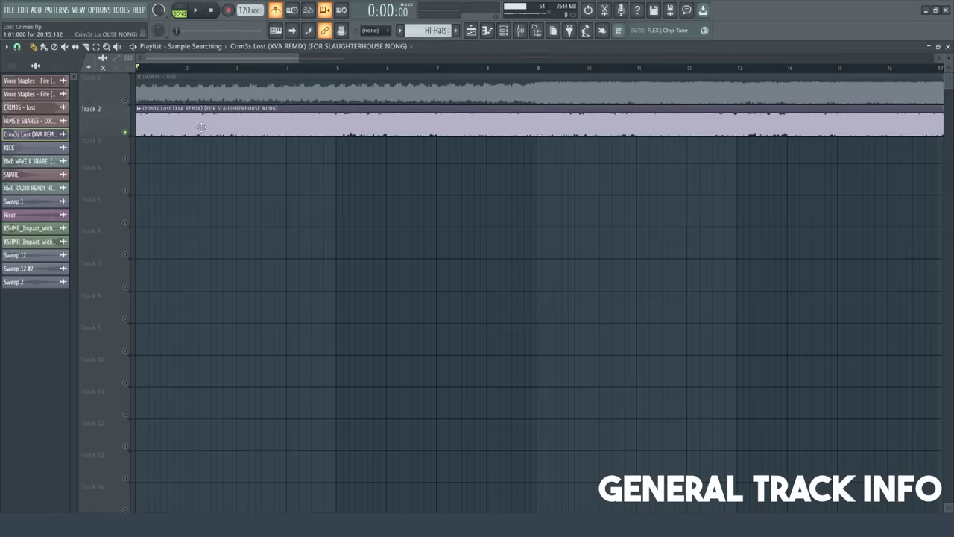
pyautogui.doubleClick(201, 127)
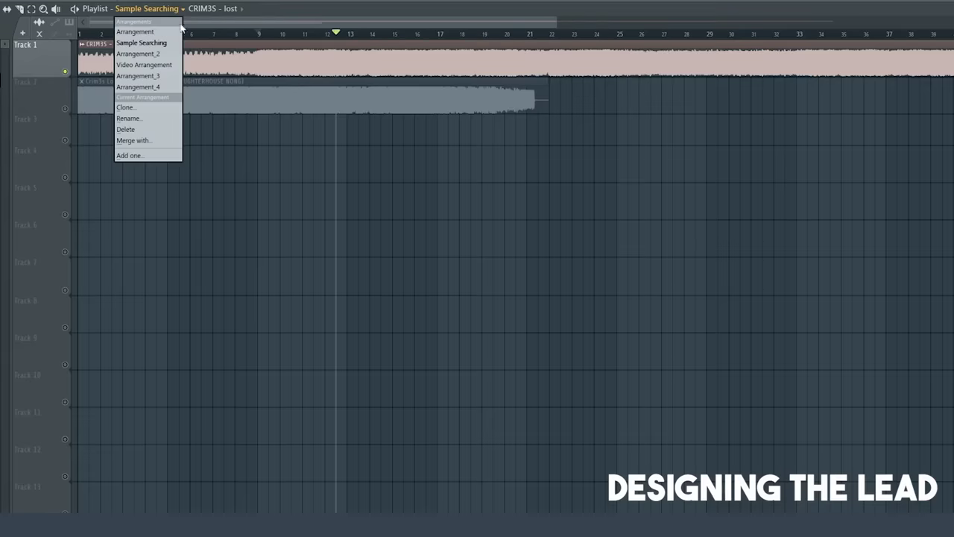
# Switch the playlist to the arrangement named Arrangement and close the channel rack.
pyautogui.click(144, 29)
pyautogui.scroll(3, 254, 98)
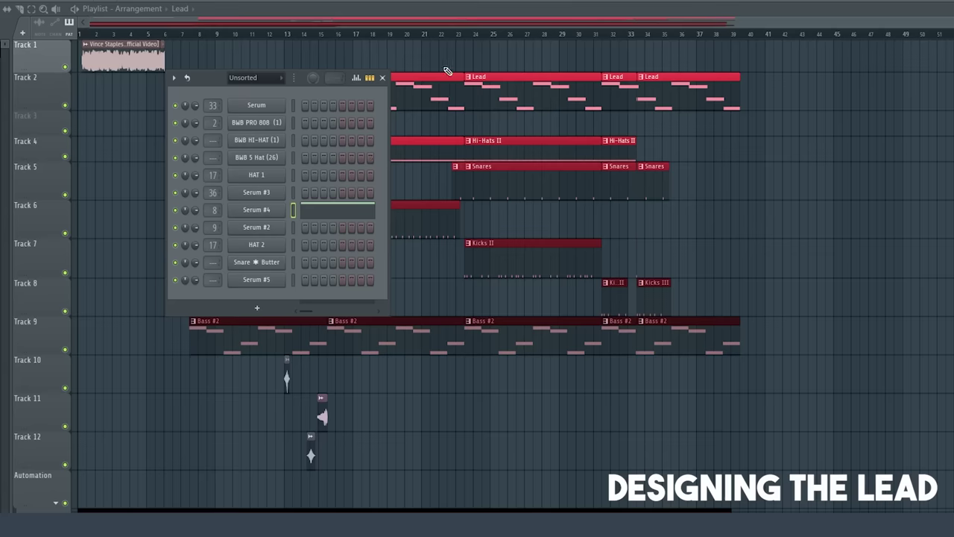
pyautogui.click(382, 79)
pyautogui.moveTo(891, 22); pyautogui.dragTo(453, 2)
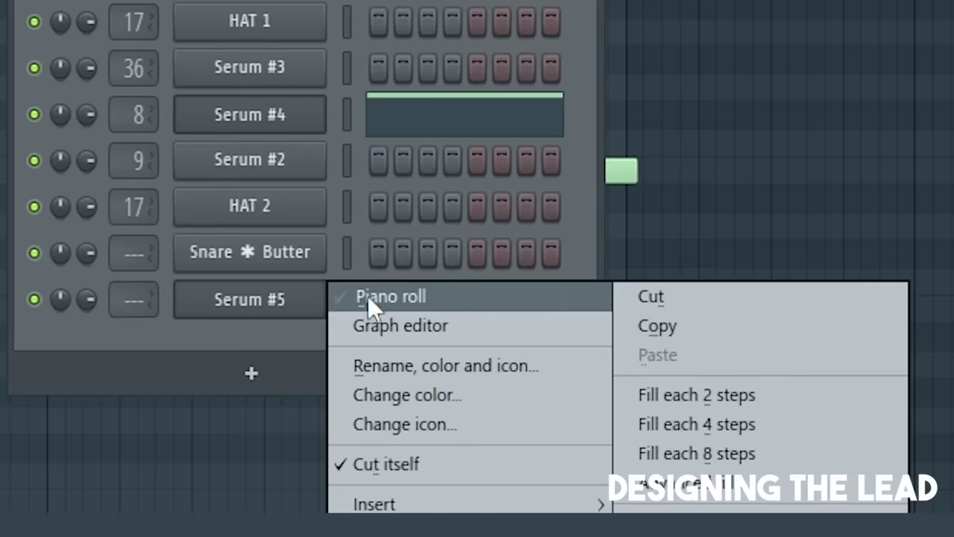
# Open the Serum #5 synth and set oscillator A to 8 unison voices with a higher detune.
pyautogui.click(369, 298)
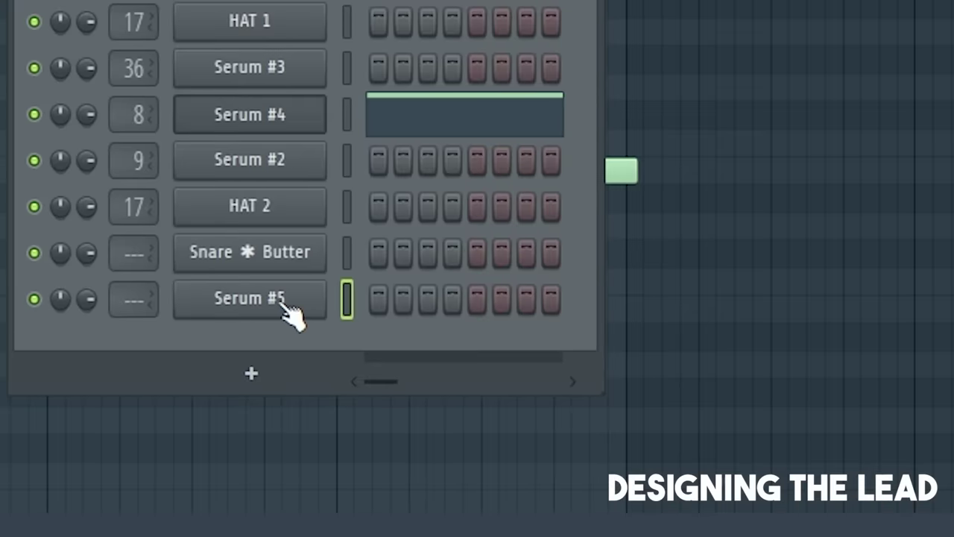
pyautogui.click(283, 302)
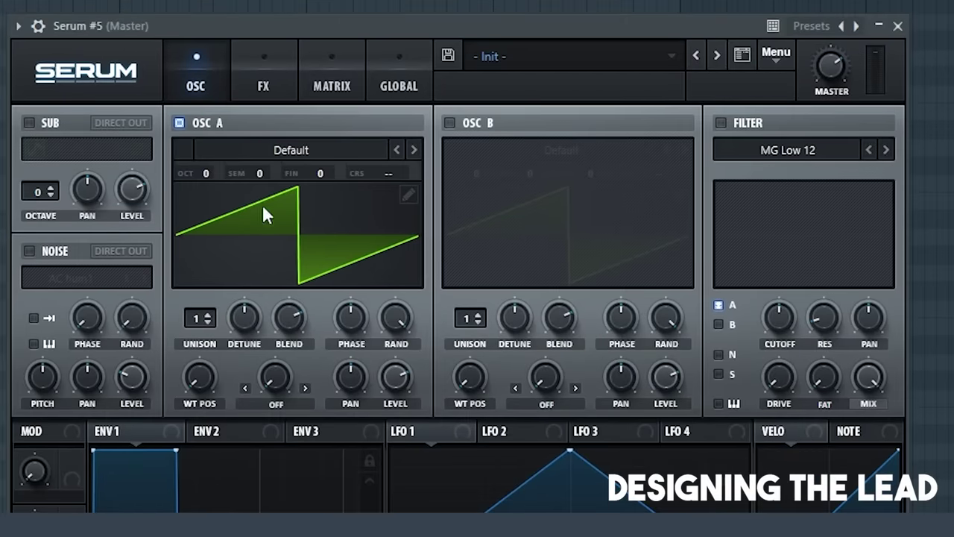
pyautogui.click(198, 318)
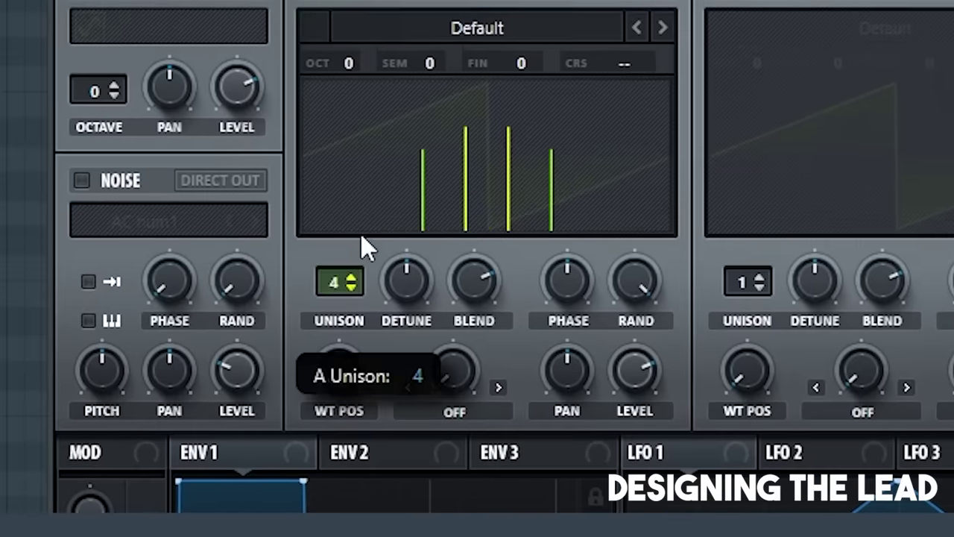
pyautogui.moveTo(361, 234); pyautogui.dragTo(365, 182)
pyautogui.moveTo(411, 285); pyautogui.dragTo(430, 265)
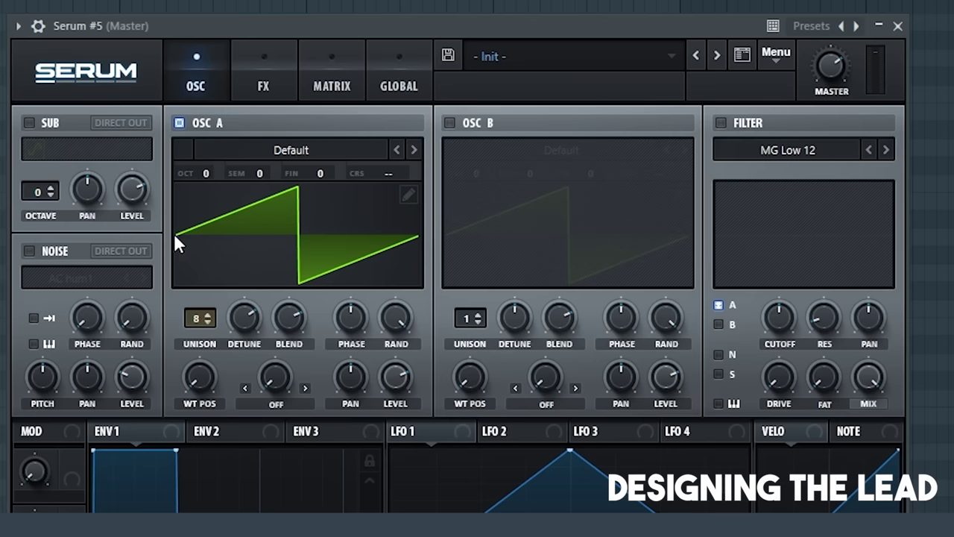
# Enable oscillator B one octave up with 6 unison voices and a raised detune.
pyautogui.click(451, 123)
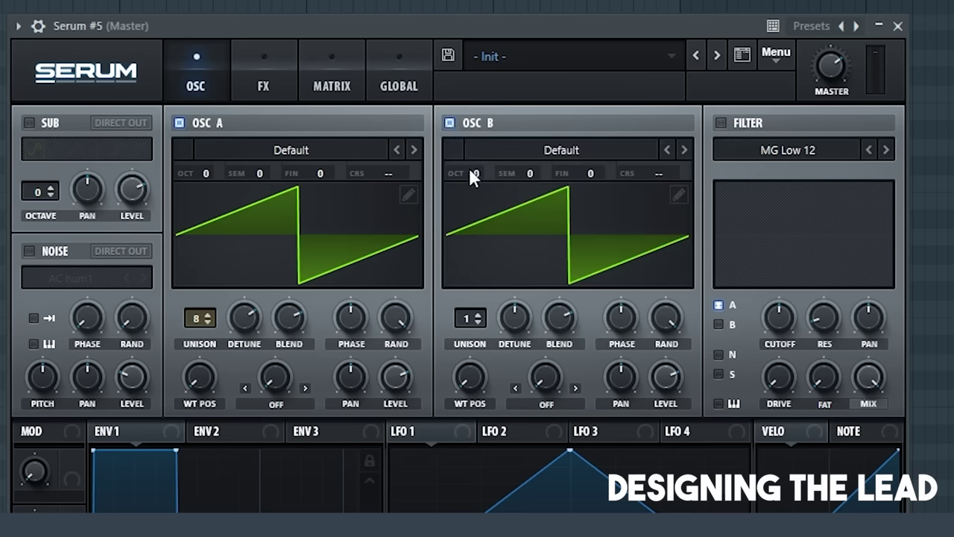
pyautogui.moveTo(473, 168); pyautogui.dragTo(486, 160)
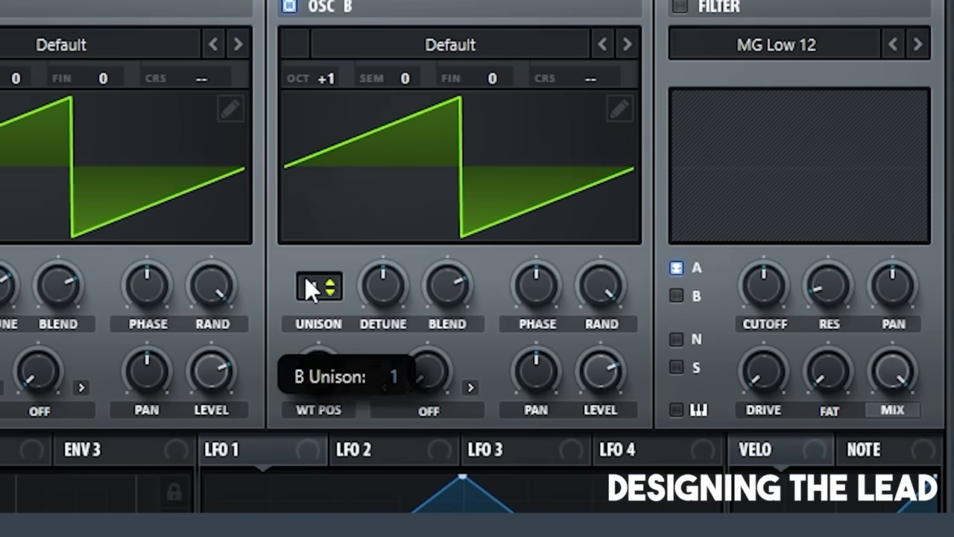
pyautogui.moveTo(305, 282); pyautogui.dragTo(328, 208)
pyautogui.moveTo(383, 298); pyautogui.dragTo(398, 278)
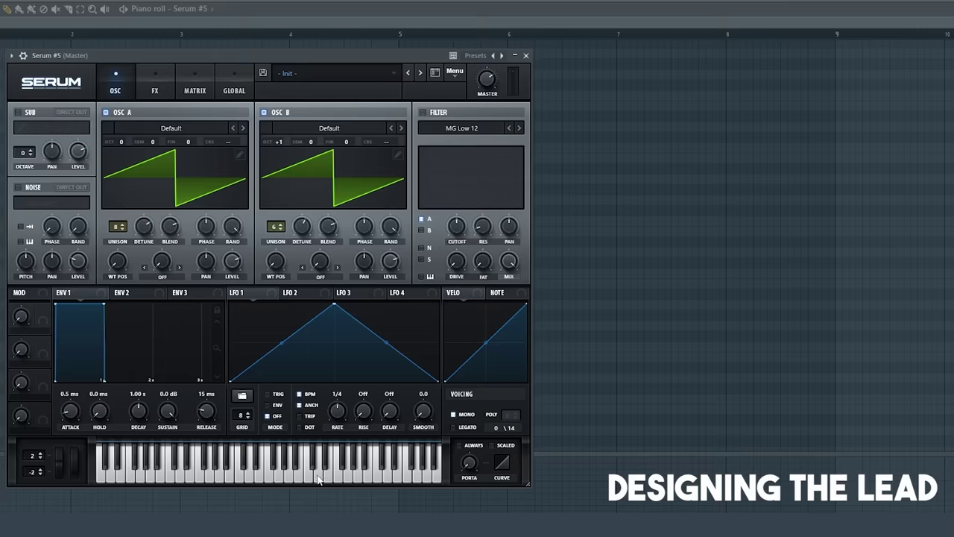
pyautogui.click(318, 477)
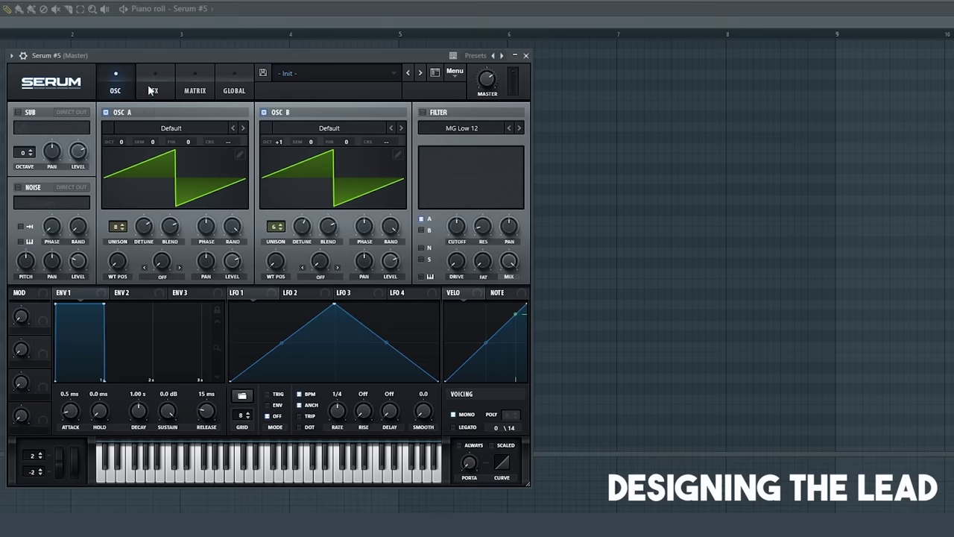
# Enable the distortion effect with the Diode 1 type and its filter placed post.
pyautogui.click(151, 90)
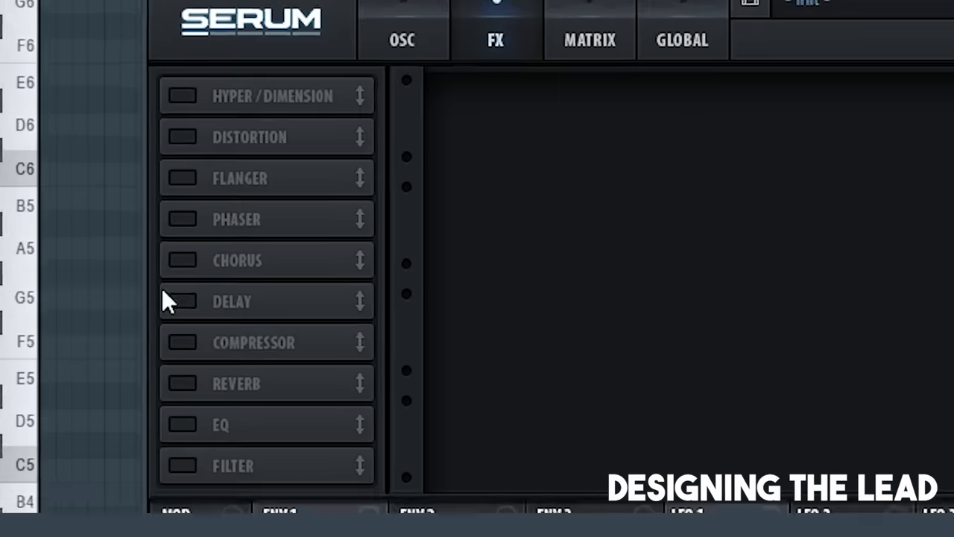
pyautogui.click(43, 125)
pyautogui.click(930, 108)
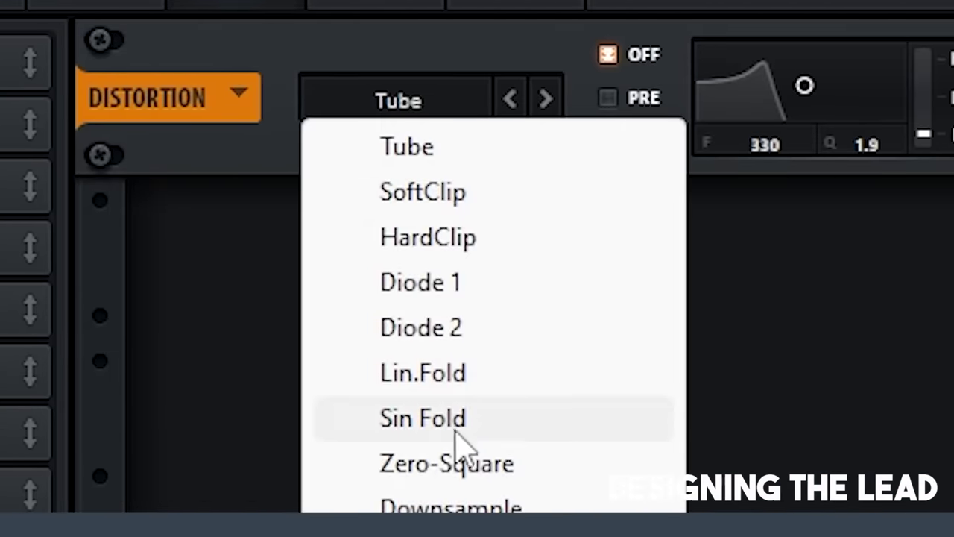
pyautogui.click(448, 281)
pyautogui.click(608, 141)
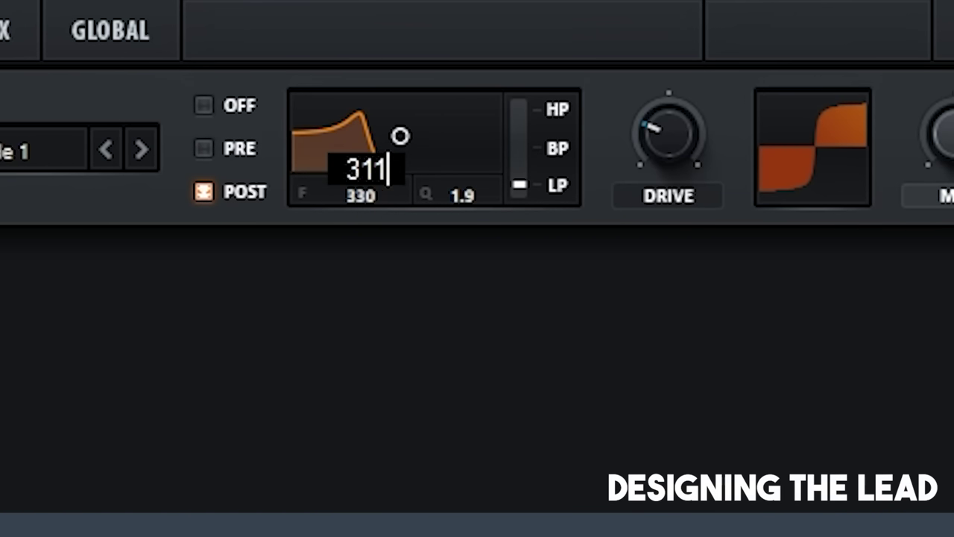
# Set the distortion filter to frequency 311, fully high-pass, with Q 0.1, and raise the drive to maximum.
pyautogui.moveTo(525, 177)
pyautogui.moveTo(519, 146); pyautogui.dragTo(519, 110)
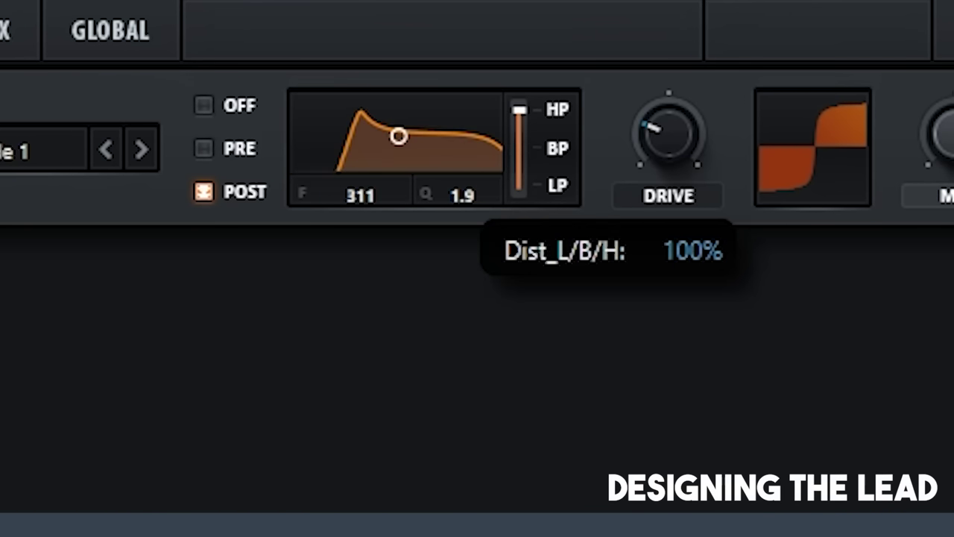
pyautogui.moveTo(425, 195); pyautogui.dragTo(451, 407)
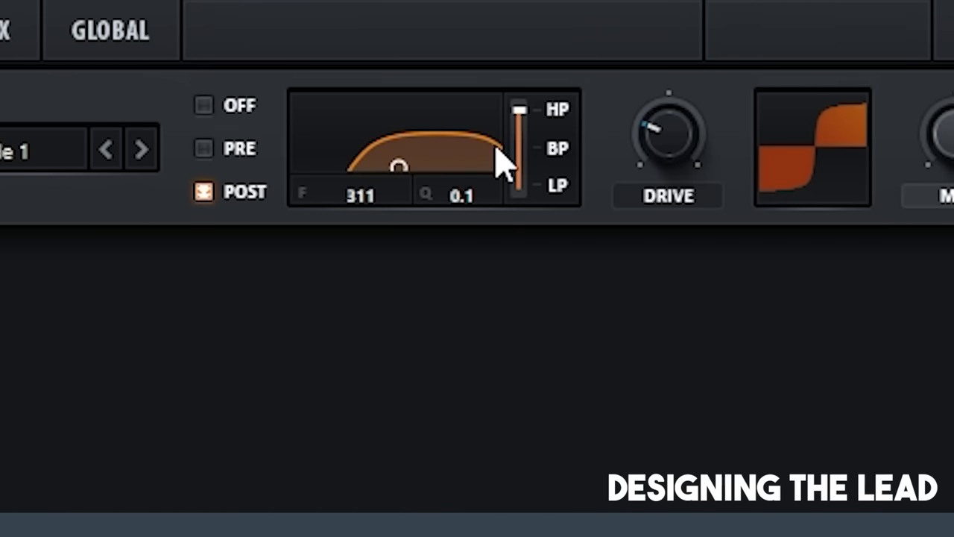
pyautogui.moveTo(480, 134); pyautogui.dragTo(480, 30)
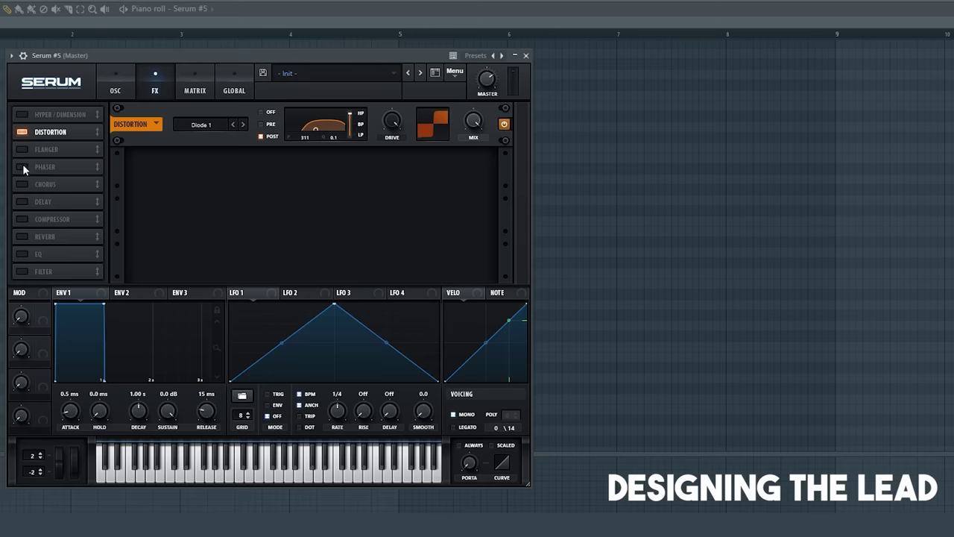
# Enable the phaser, lower its frequency and set its mix to about 58%.
pyautogui.click(22, 167)
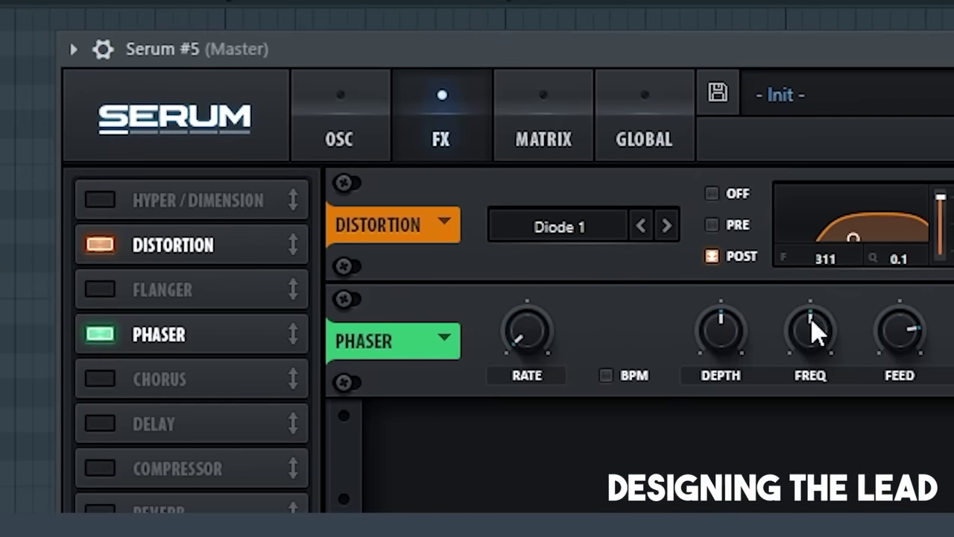
pyautogui.moveTo(798, 346)
pyautogui.moveTo(760, 328); pyautogui.dragTo(604, 370)
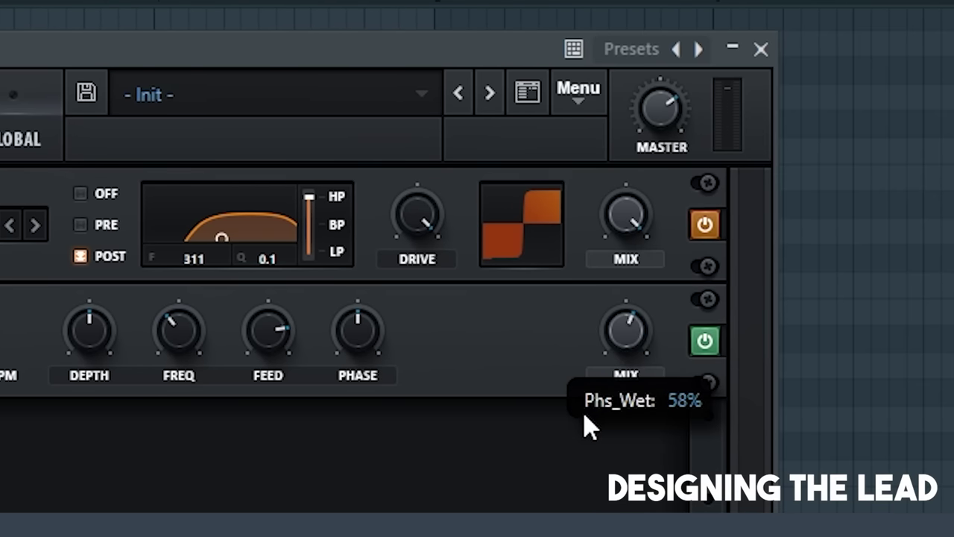
pyautogui.moveTo(584, 416); pyautogui.dragTo(580, 419)
# Enable the EQ effect and turn its low band into a peak with boosted gain.
pyautogui.click(86, 257)
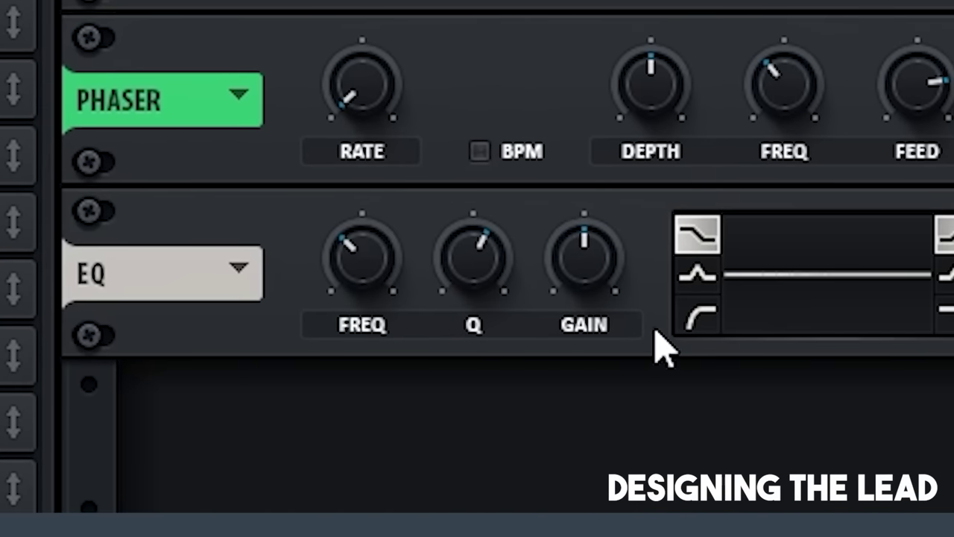
pyautogui.click(693, 272)
pyautogui.moveTo(302, 278); pyautogui.dragTo(339, 166)
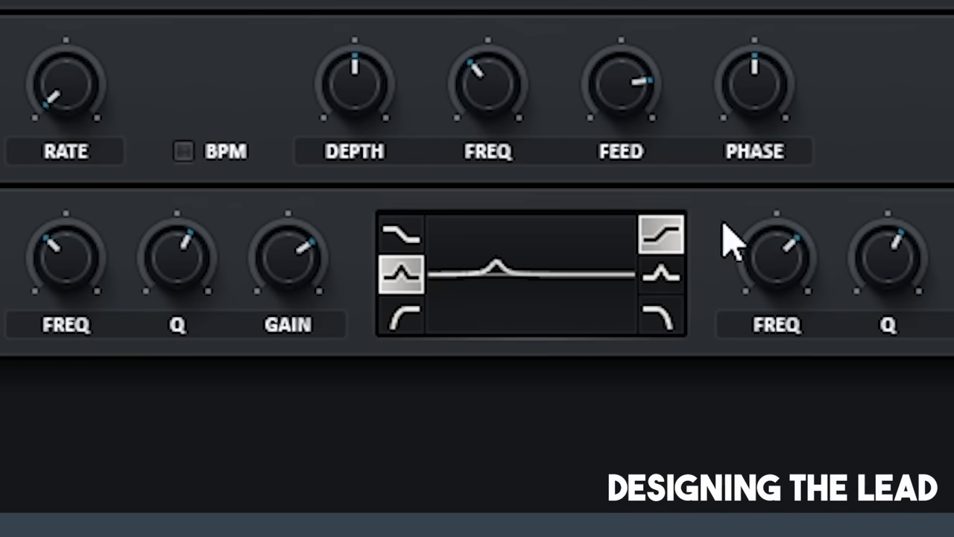
# Try other shapes for the EQ's high band, keep the high shelf, and lower its gain and frequency.
pyautogui.click(675, 275)
pyautogui.click(656, 316)
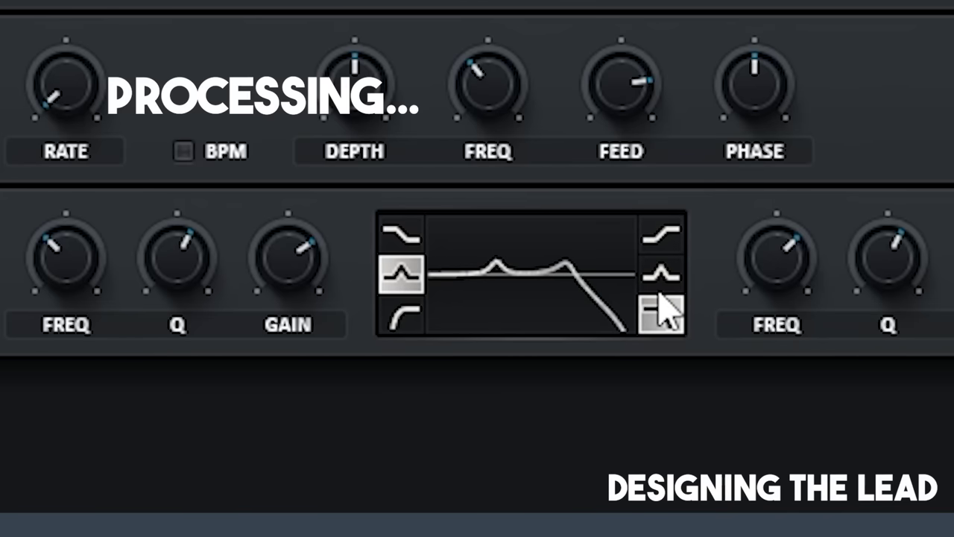
pyautogui.click(676, 260)
pyautogui.moveTo(858, 264); pyautogui.dragTo(538, 338)
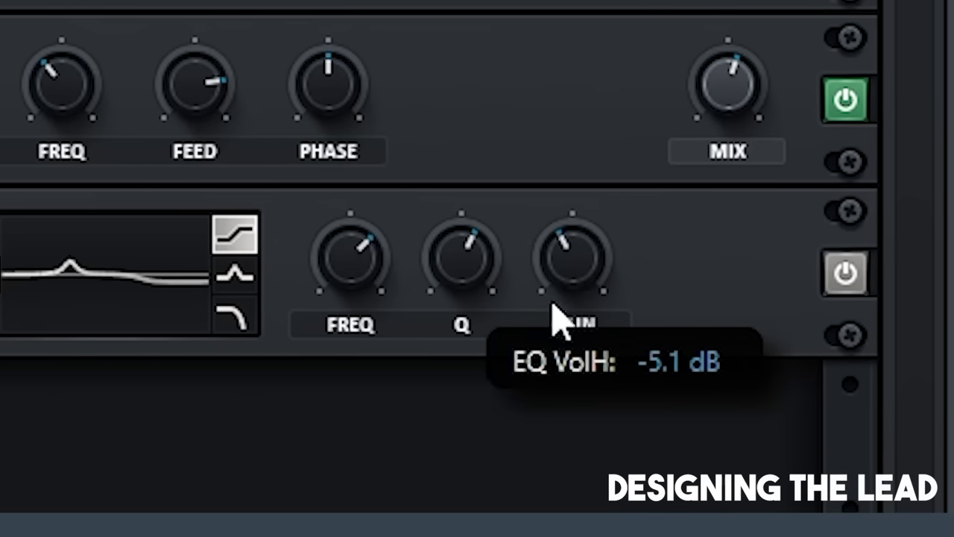
pyautogui.moveTo(353, 282)
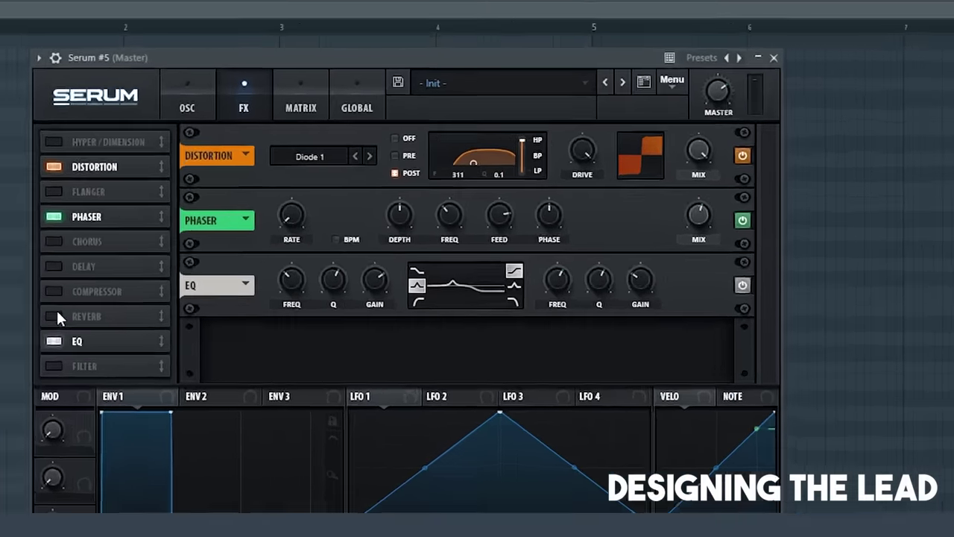
# Add a reverb with a raised mix and a compressor with an adjusted threshold and higher gain.
pyautogui.click(56, 316)
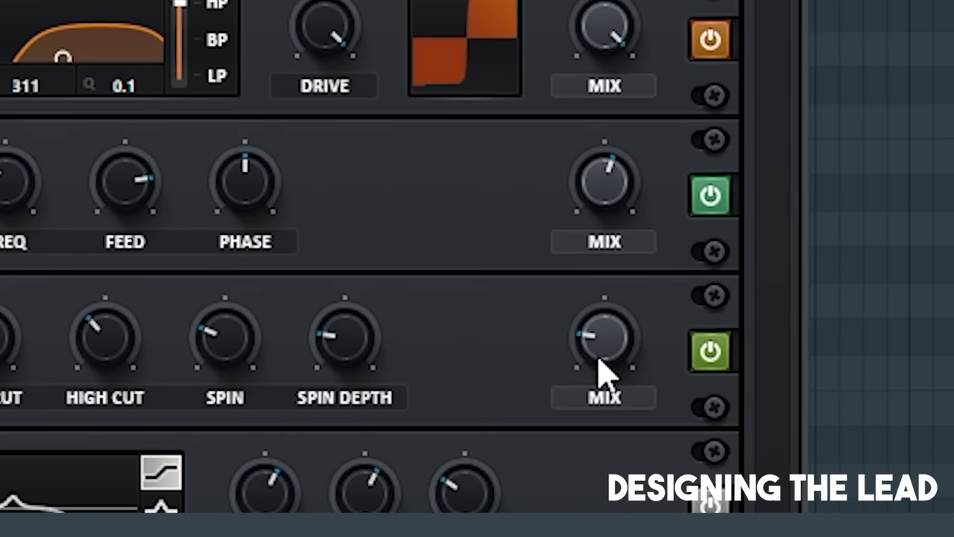
pyautogui.moveTo(854, 345); pyautogui.dragTo(861, 298)
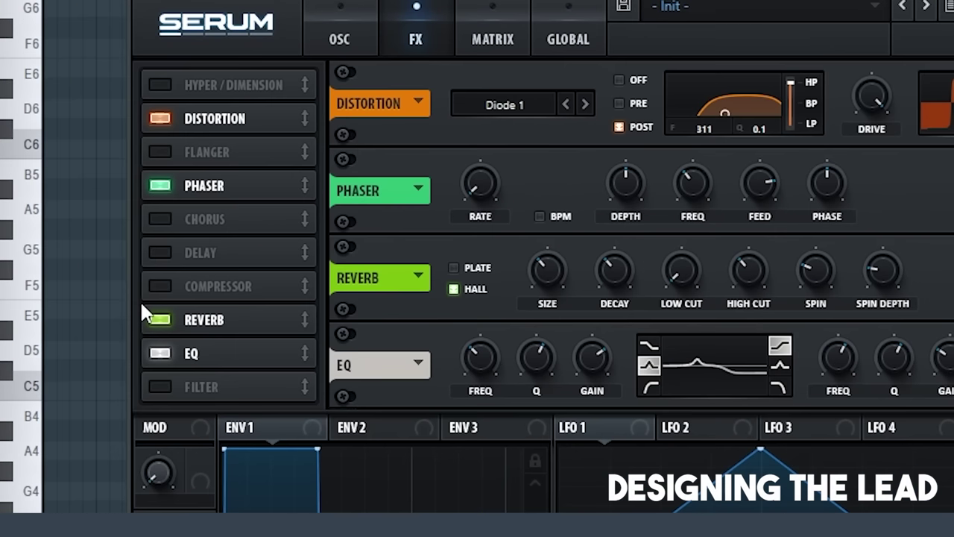
pyautogui.click(87, 226)
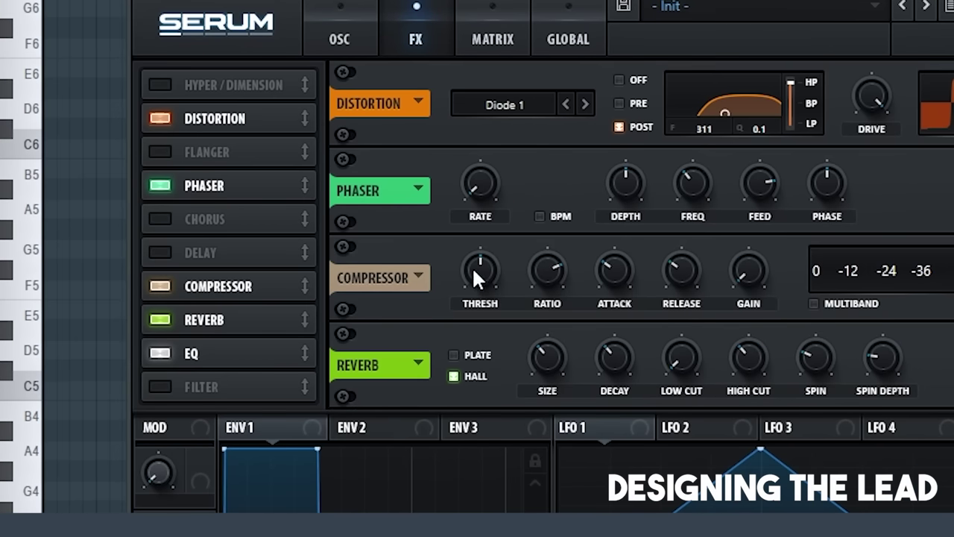
pyautogui.moveTo(453, 276); pyautogui.dragTo(656, 325)
pyautogui.moveTo(750, 262); pyautogui.dragTo(761, 248)
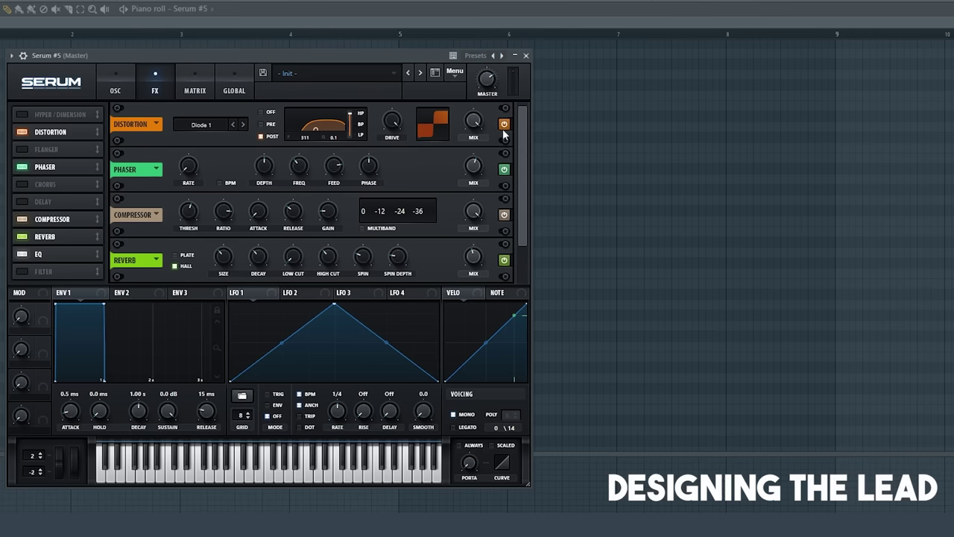
pyautogui.click(307, 480)
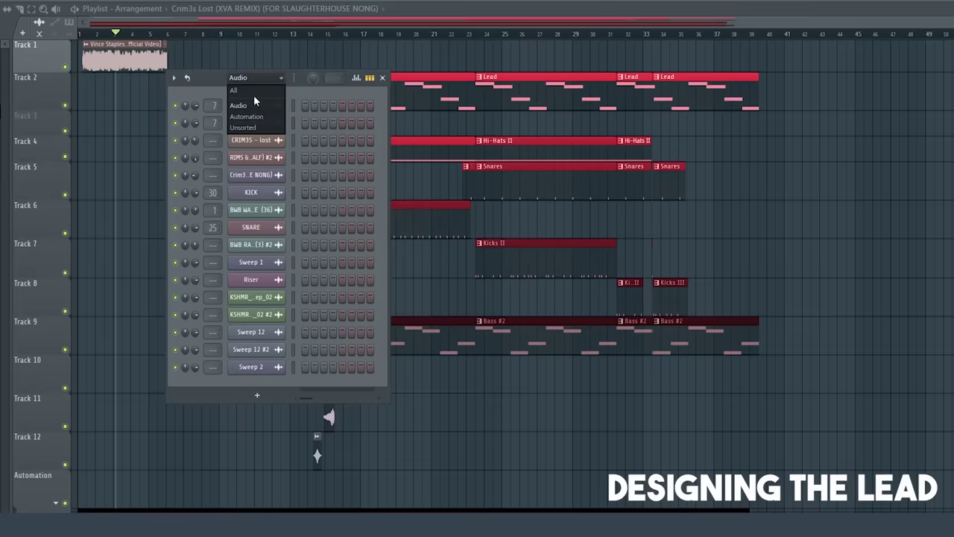
# Show all channels in the channel rack and adjust the fine tuning of oscillator B in the lead's Serum.
pyautogui.click(254, 91)
pyautogui.scroll(-6, 269, 448)
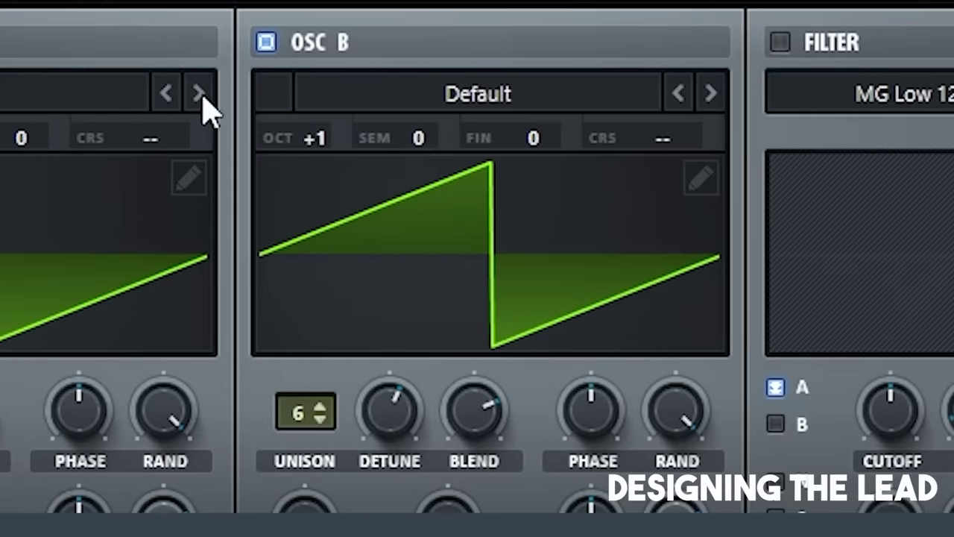
pyautogui.moveTo(532, 170); pyautogui.dragTo(542, 169)
pyautogui.moveTo(564, 138); pyautogui.dragTo(592, 94)
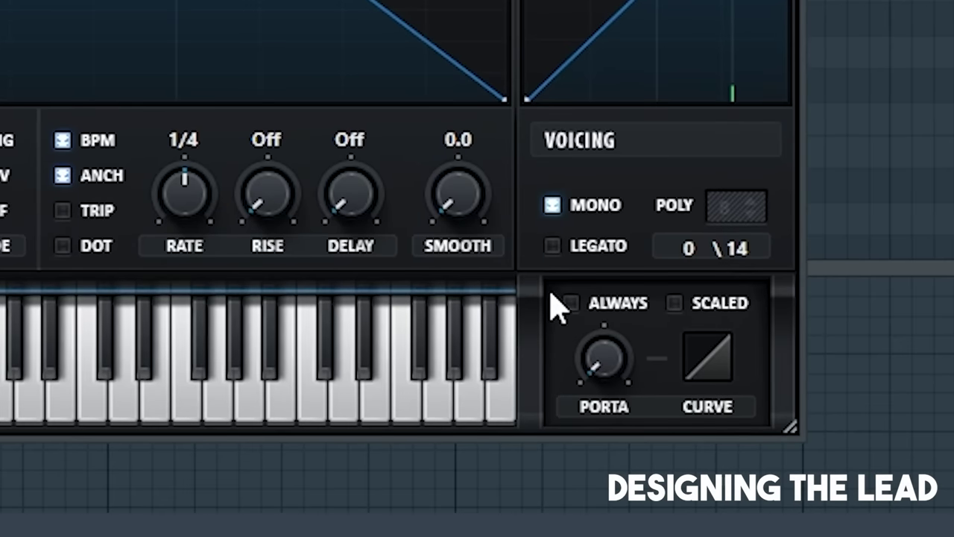
# Set the lead's portamento to always on and raise the portamento time.
pyautogui.click(570, 302)
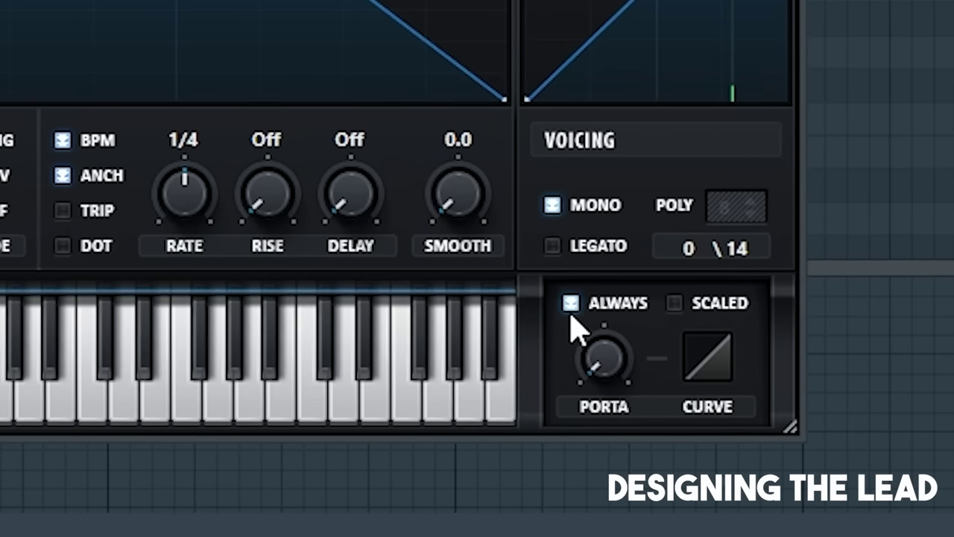
pyautogui.moveTo(604, 351); pyautogui.dragTo(566, 62)
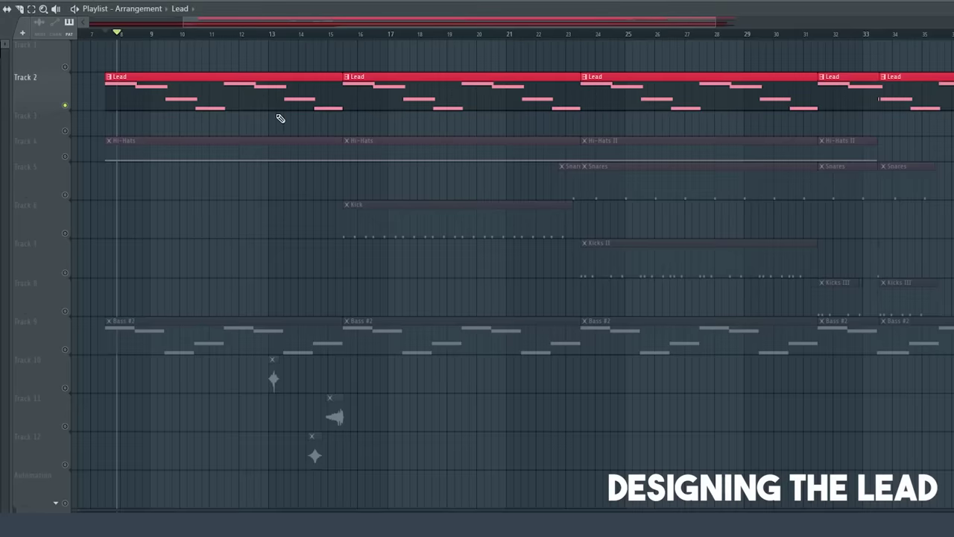
# Play the Crim3s Lost XVA remix in the Sample Searching arrangement for comparison, and return to the arrangement named Arrangement.
pyautogui.scroll(-3, 97, 127)
pyautogui.click(138, 8)
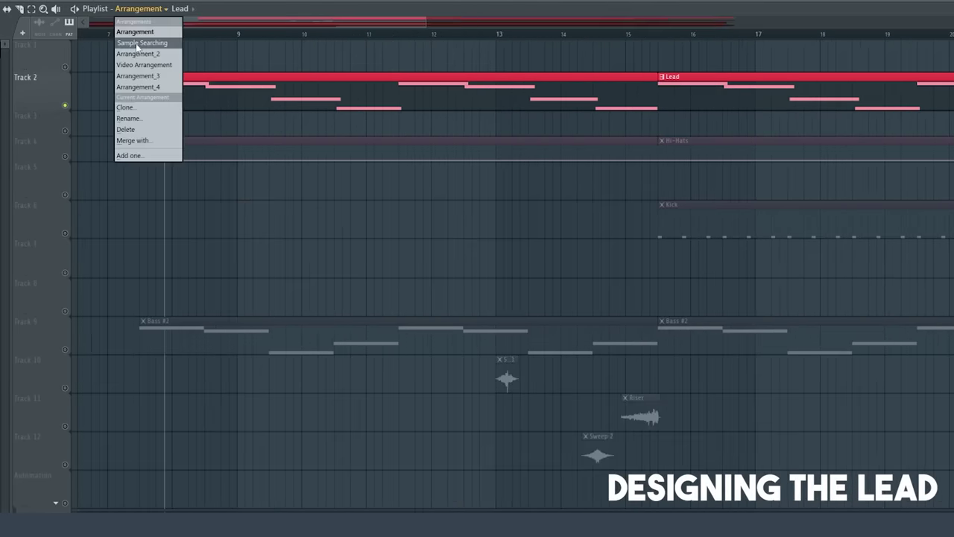
pyautogui.click(142, 43)
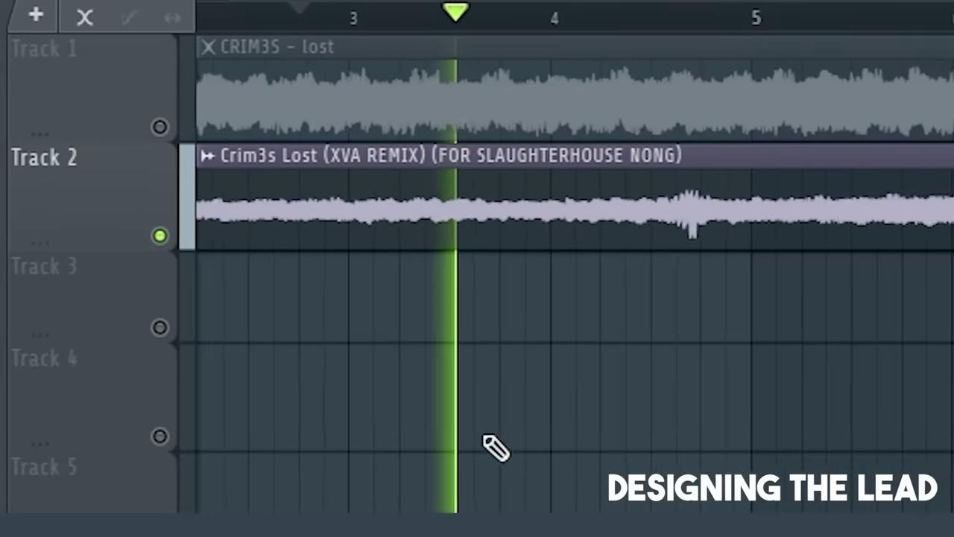
pyautogui.press('space')
pyautogui.click(146, 9)
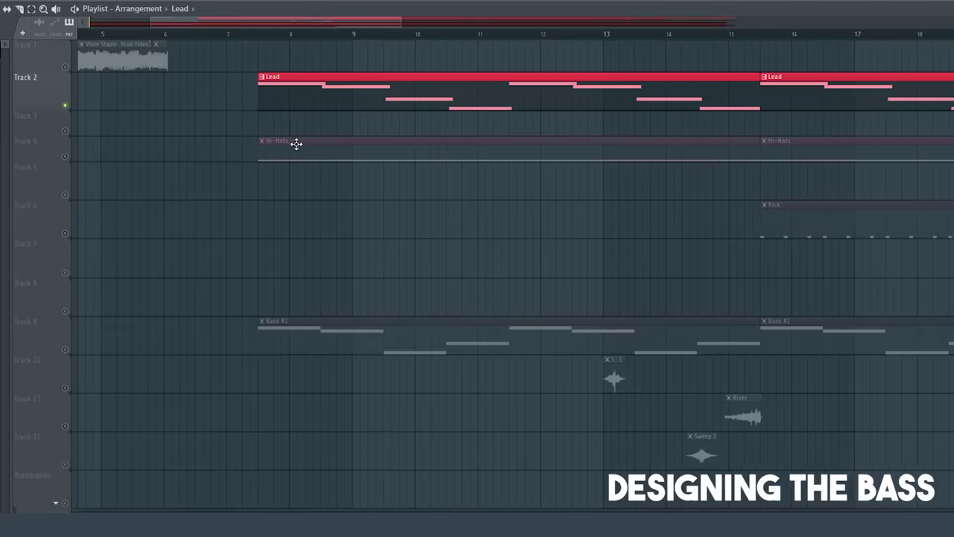
pyautogui.scroll(-4, 251, 272)
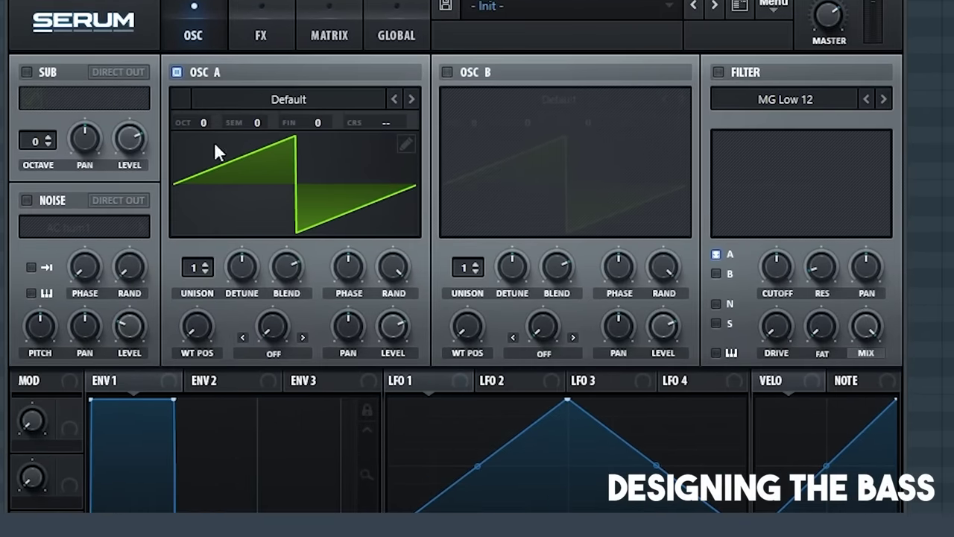
# Set oscillator A of the bass Serum three octaves down and adjust its unison.
pyautogui.moveTo(209, 146)
pyautogui.moveTo(166, 156); pyautogui.dragTo(155, 166)
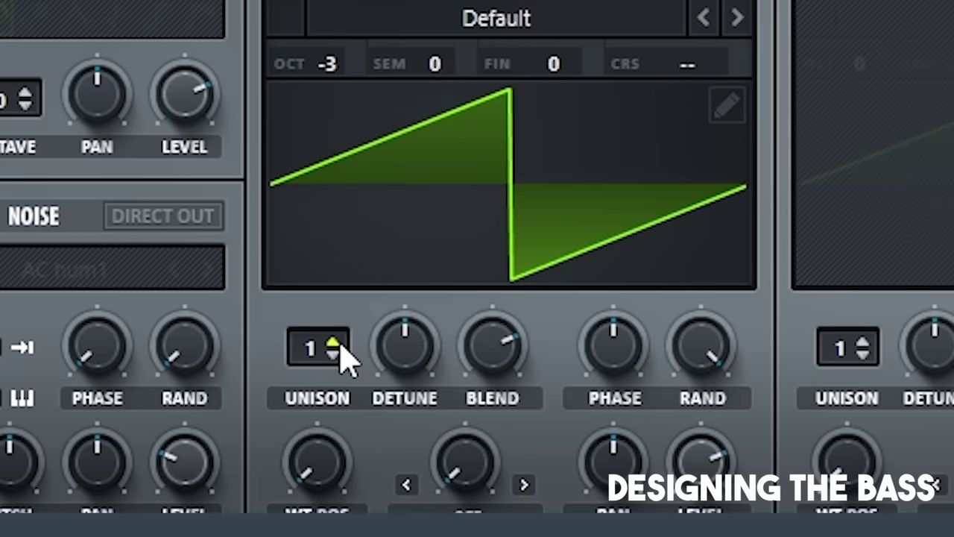
pyautogui.moveTo(173, 221); pyautogui.dragTo(179, 176)
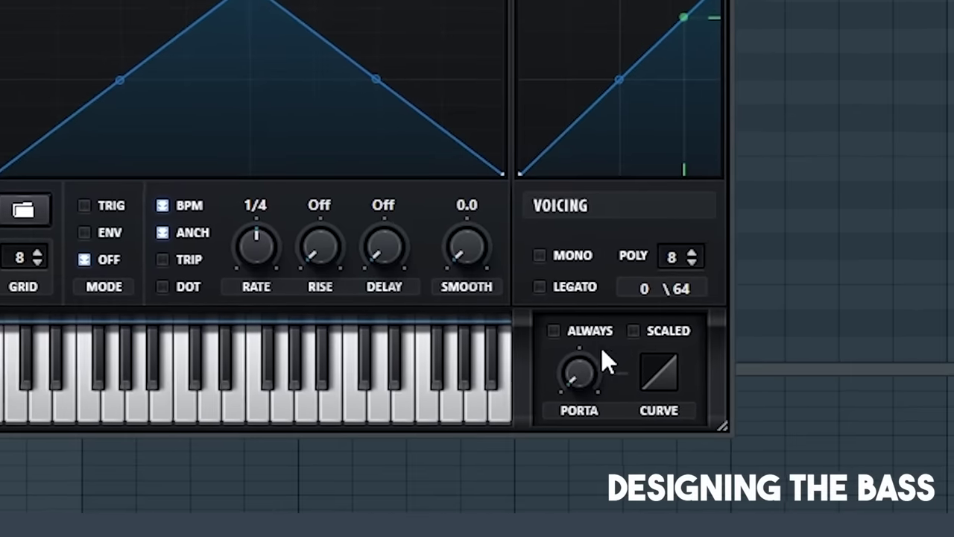
# Set the bass portamento to always on and enable the EQ effect with a lowered high-shelf gain.
pyautogui.click(507, 438)
pyautogui.moveTo(522, 451)
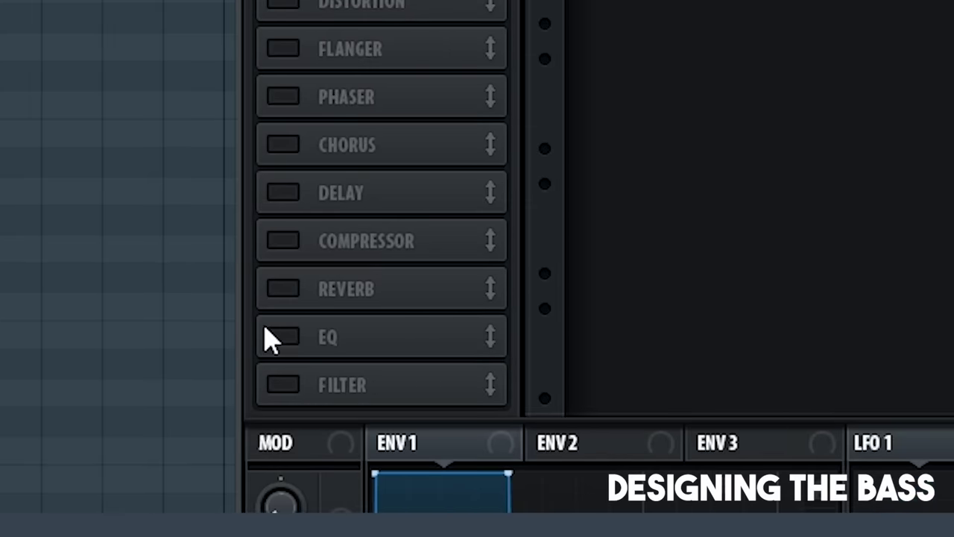
pyautogui.click(270, 336)
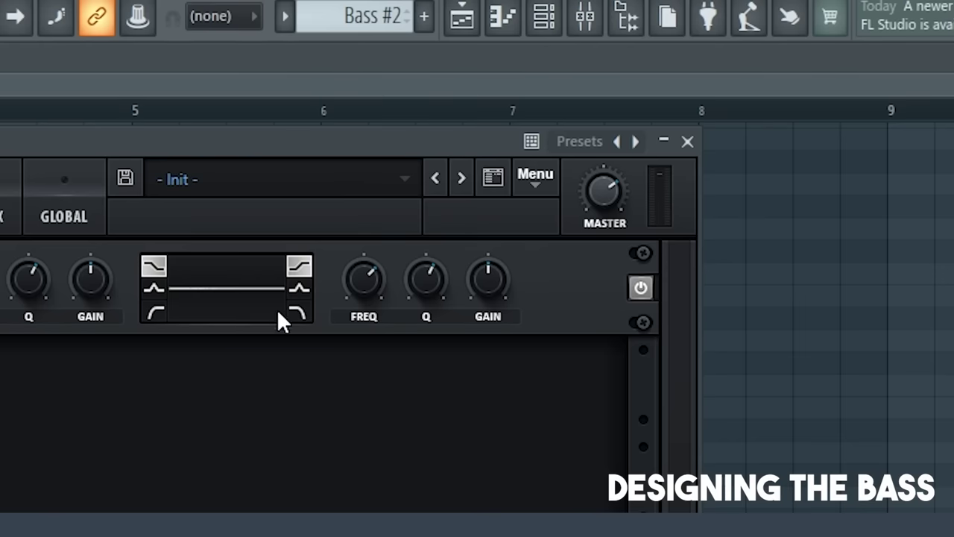
pyautogui.moveTo(492, 283); pyautogui.dragTo(494, 301)
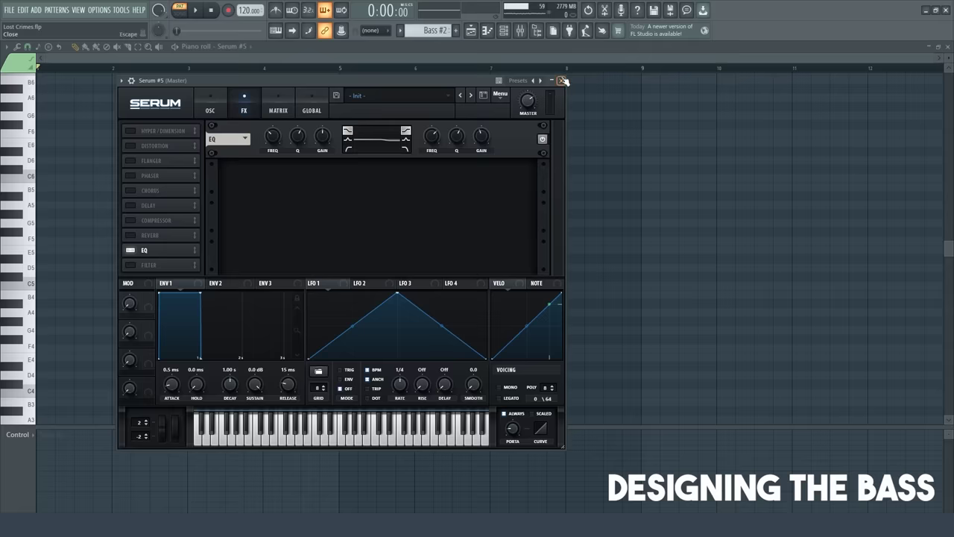
# Close the bass Serum and play the bass pattern's notes in the piano roll.
pyautogui.click(562, 80)
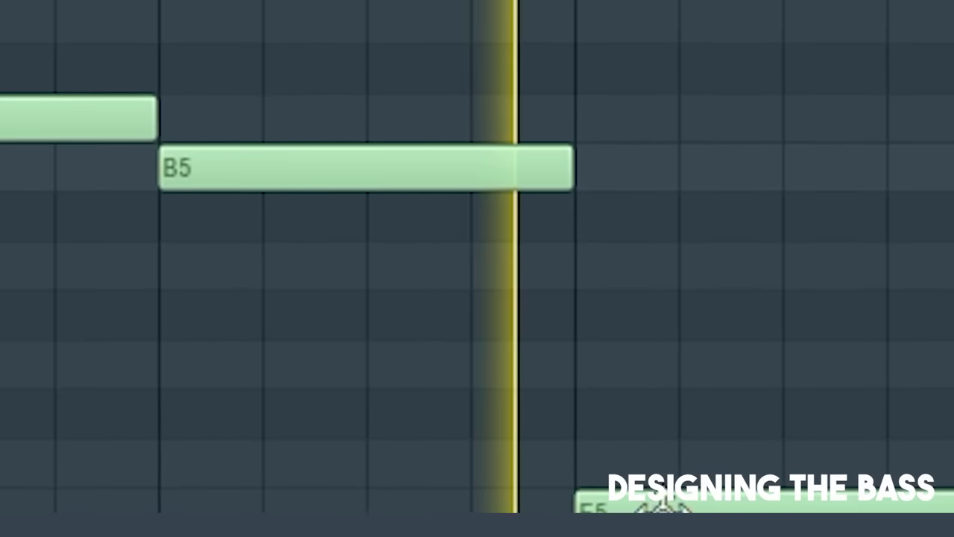
pyautogui.click(910, 332)
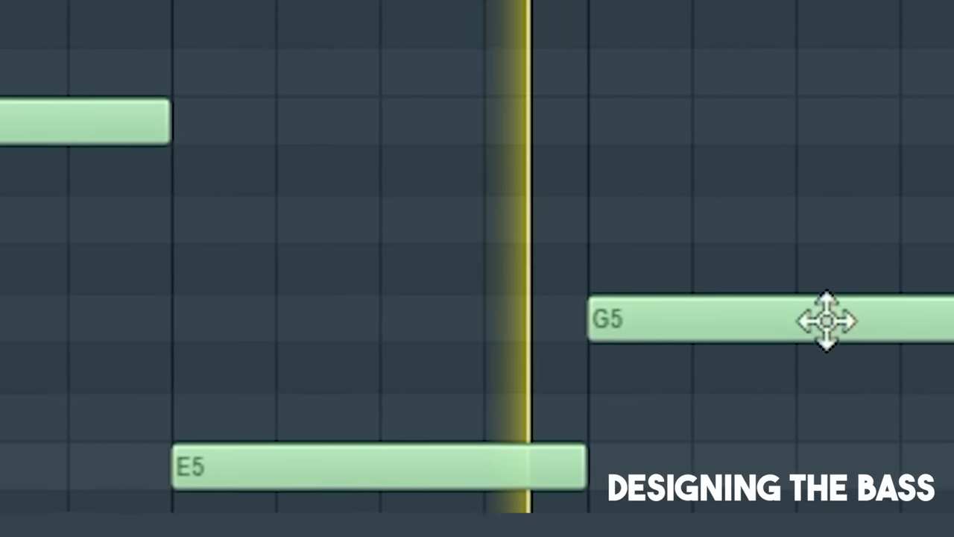
pyautogui.hotkey('ctrl', 'a')
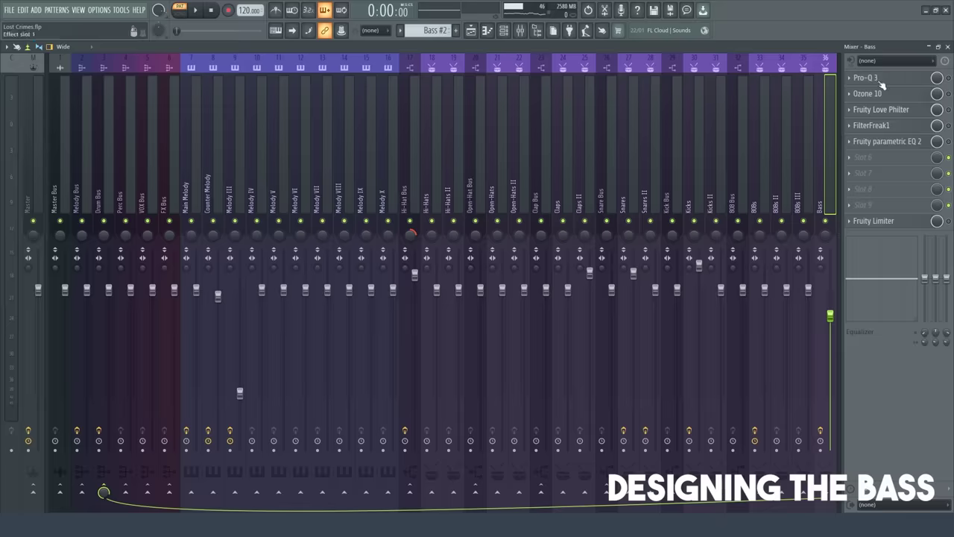
# Review the Bass mixer track's Pro-Q 3 low cut and Ozone 10 Exciter and Imager bands, and play the bass with its effects.
pyautogui.click(872, 79)
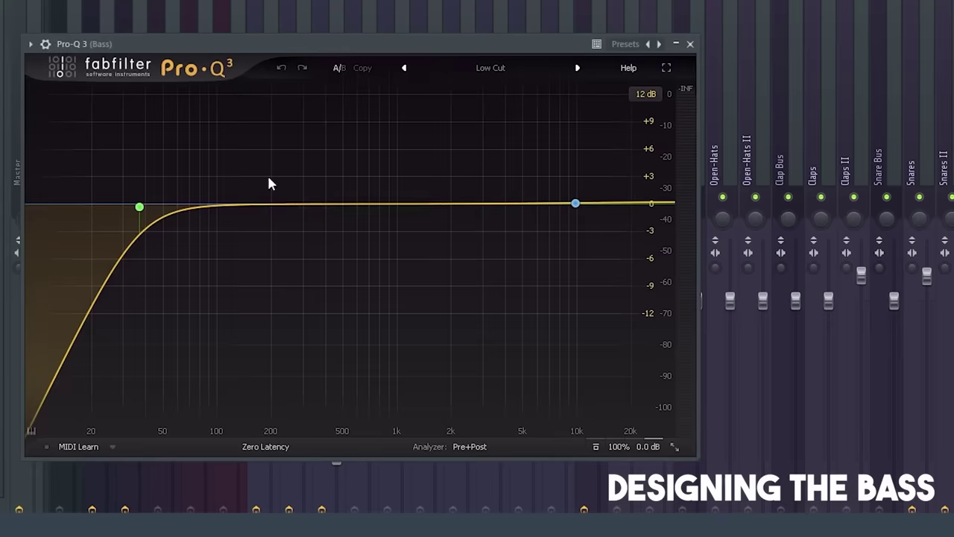
pyautogui.moveTo(149, 207)
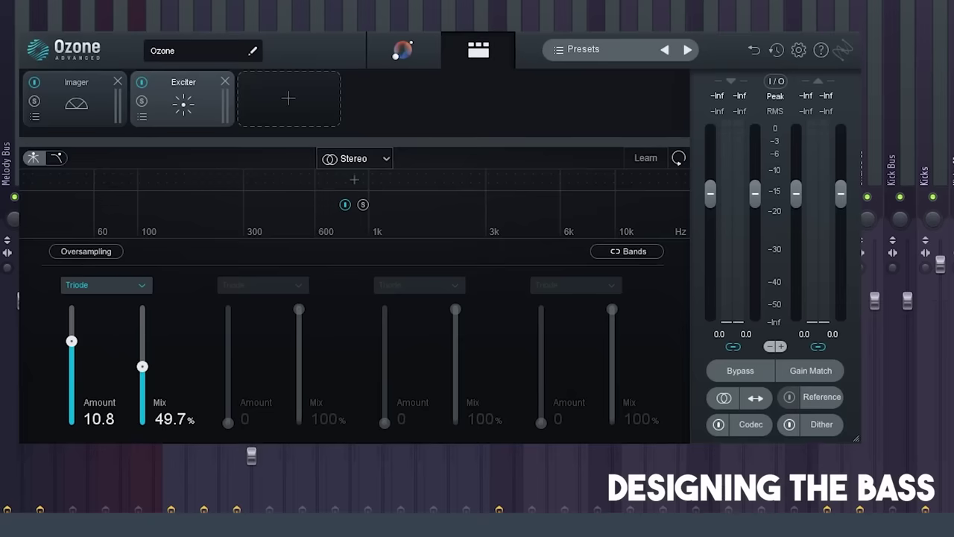
pyautogui.click(41, 107)
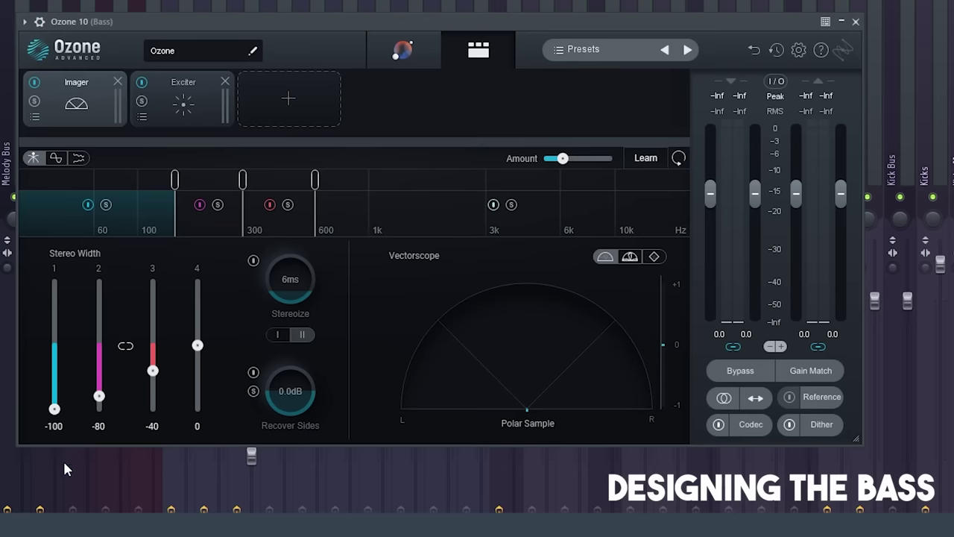
pyautogui.click(209, 224)
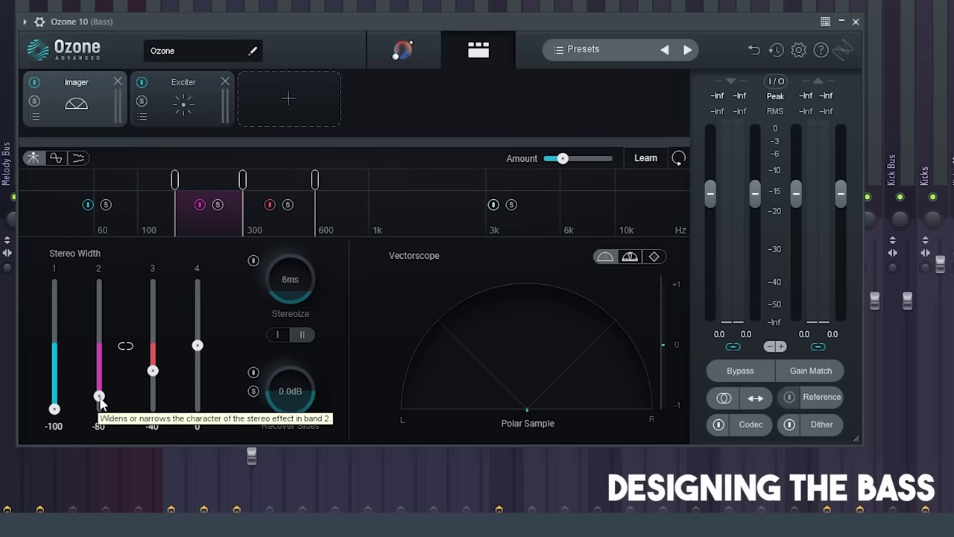
pyautogui.click(277, 209)
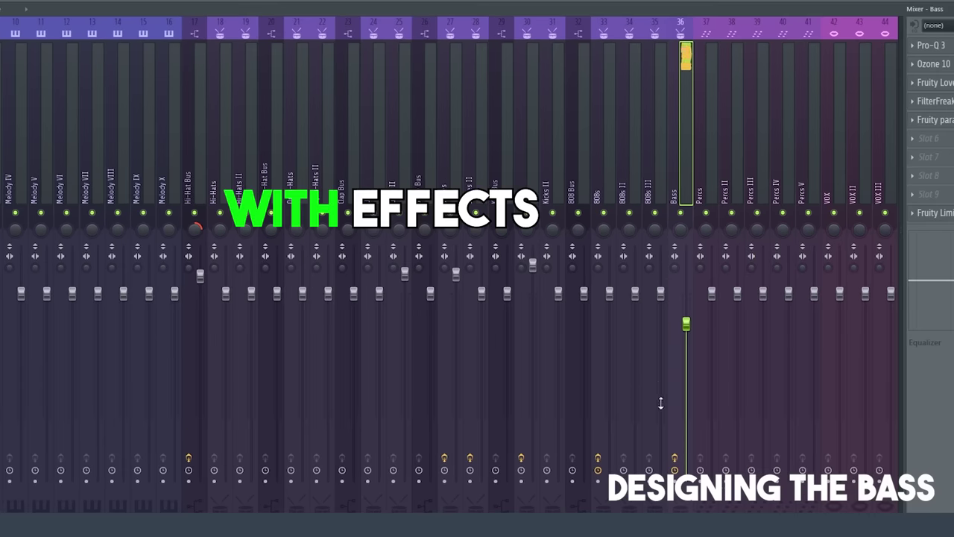
pyautogui.click(675, 458)
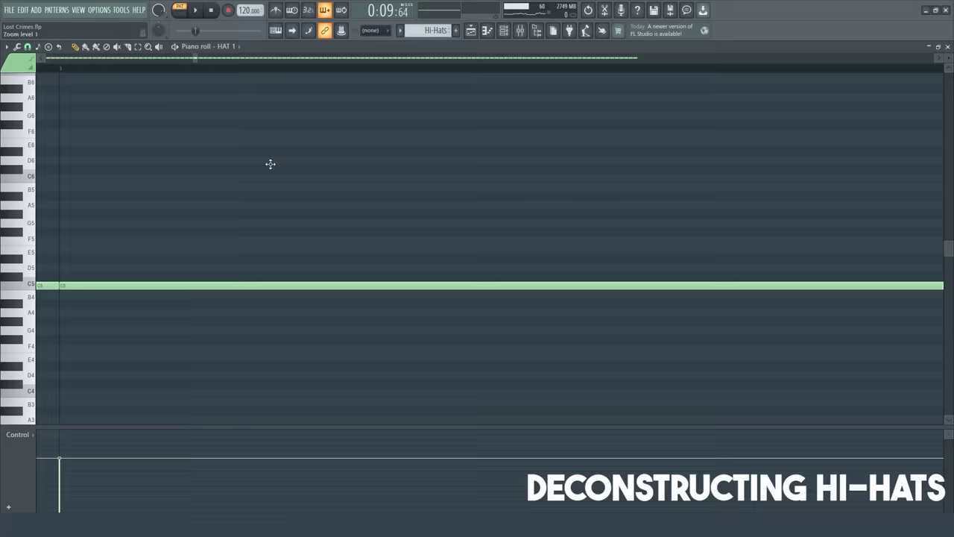
# View the full Hi-Hats pattern in the piano roll and find its HAT 1 channel in the channel rack.
pyautogui.scroll(-3, 255, 70)
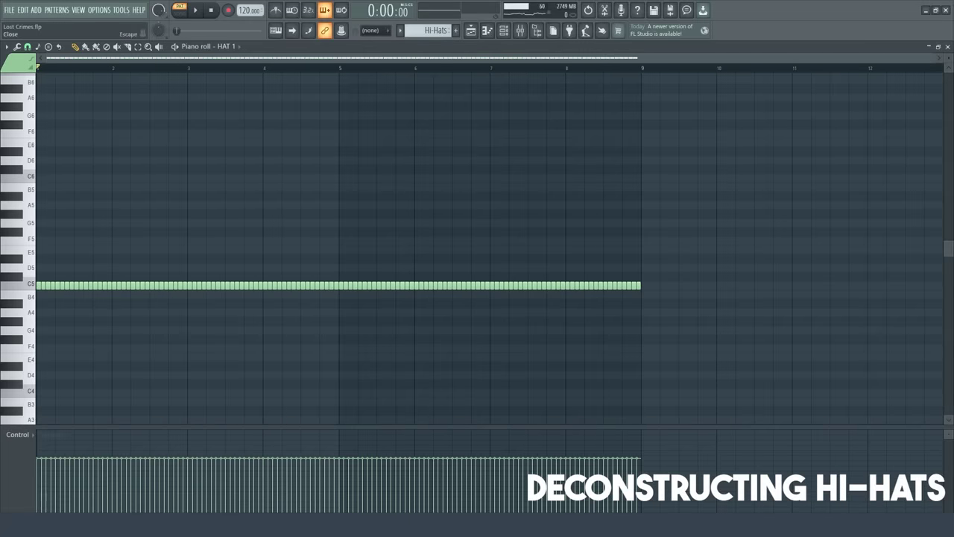
pyautogui.click(504, 31)
pyautogui.click(503, 31)
pyautogui.click(503, 31)
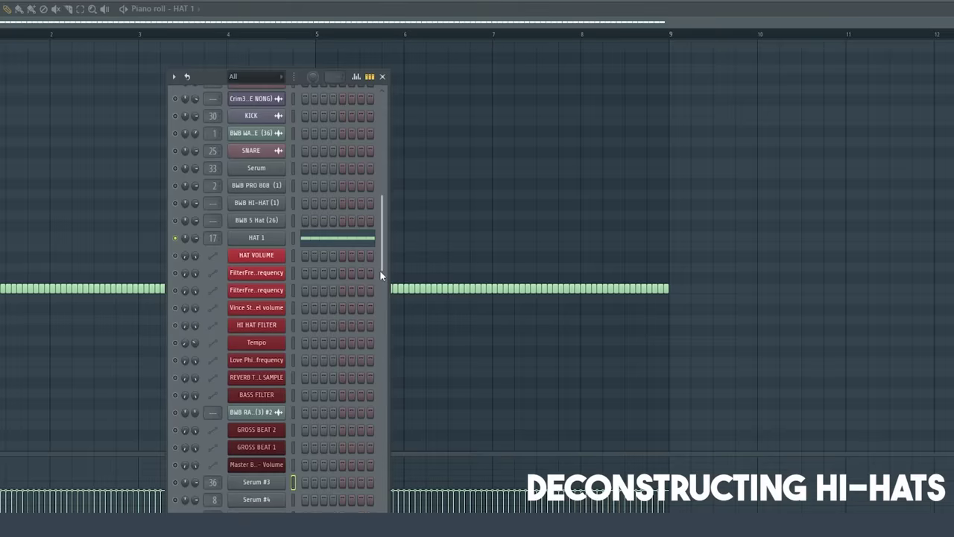
pyautogui.scroll(-1, 379, 269)
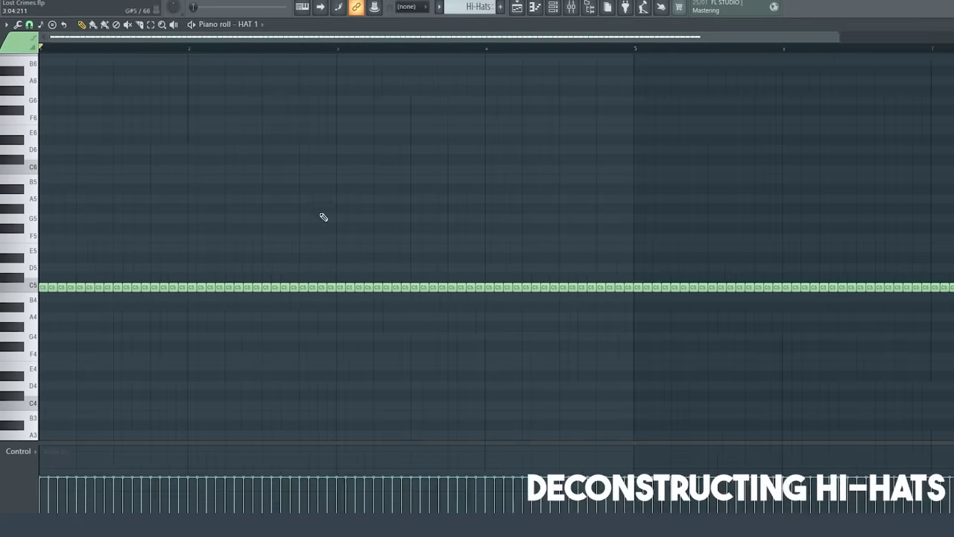
# Examine the spacing of the C5 hi-hat notes across the Hi-Hats pattern, close up and in full.
pyautogui.scroll(-2, 324, 217)
pyautogui.moveTo(676, 213); pyautogui.dragTo(39, 361)
pyautogui.keyDown('ctrl'); pyautogui.click(41, 350); pyautogui.keyUp('ctrl')
pyautogui.scroll(4, 49, 302)
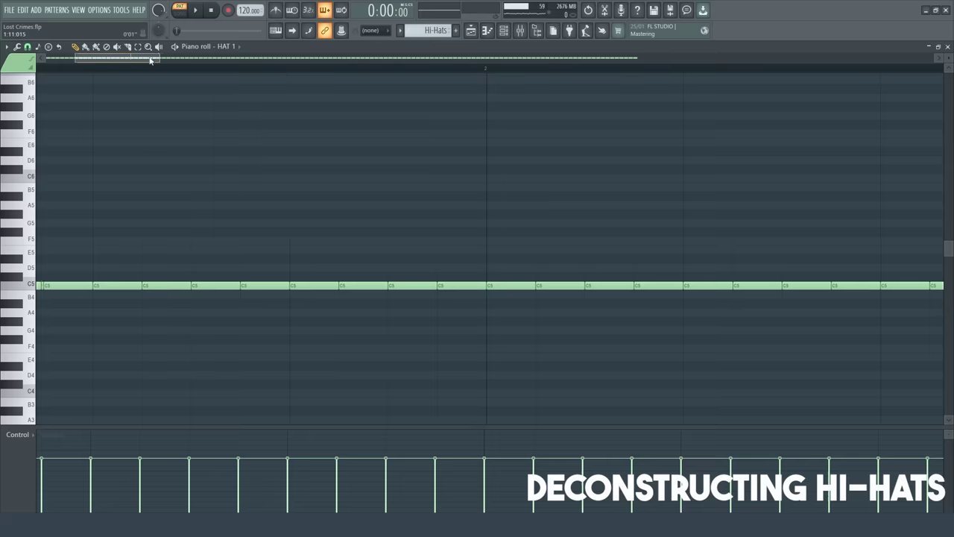
pyautogui.moveTo(149, 59); pyautogui.dragTo(207, 108)
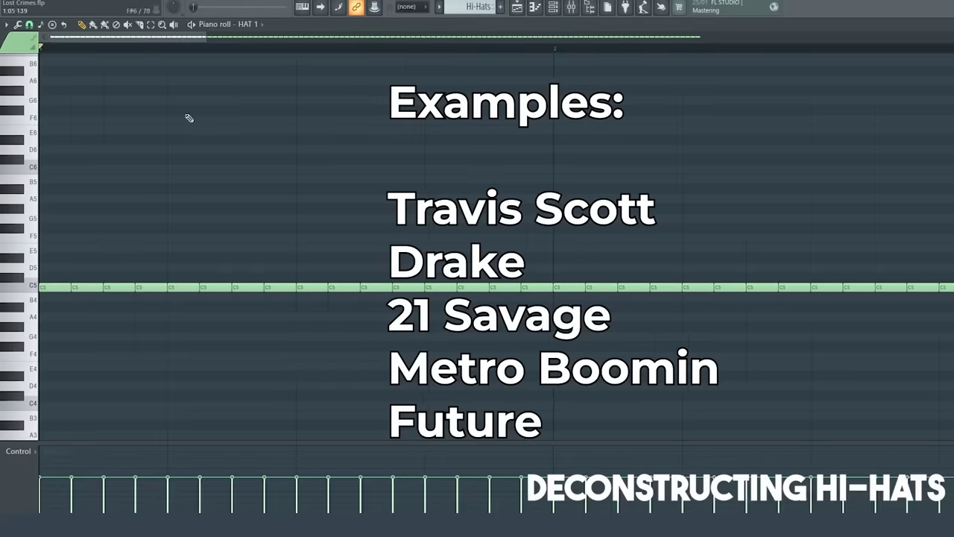
pyautogui.keyDown('ctrl'); pyautogui.scroll(-2, 171, 145); pyautogui.keyUp('ctrl')
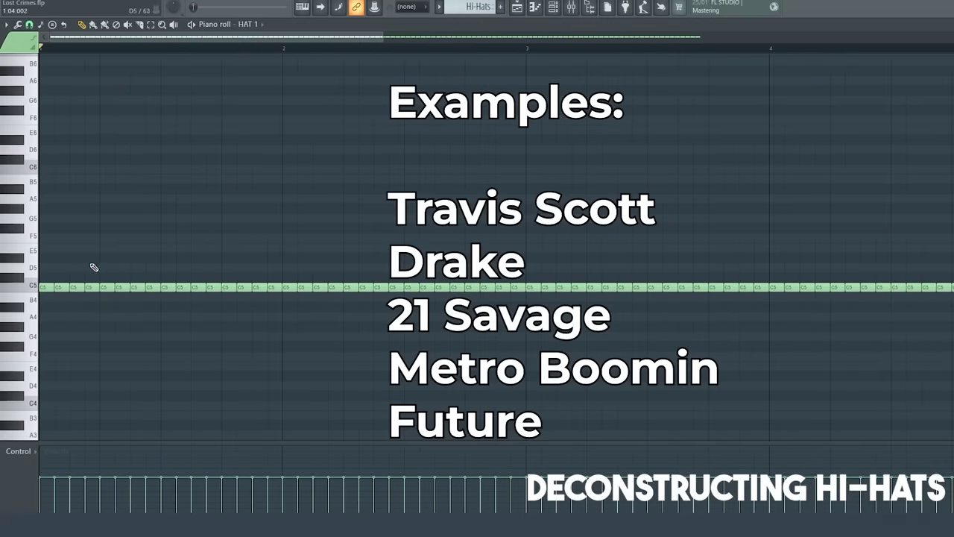
pyautogui.keyDown('ctrl'); pyautogui.scroll(-3, 92, 266); pyautogui.keyUp('ctrl')
pyautogui.hotkey('ctrl', 'a')
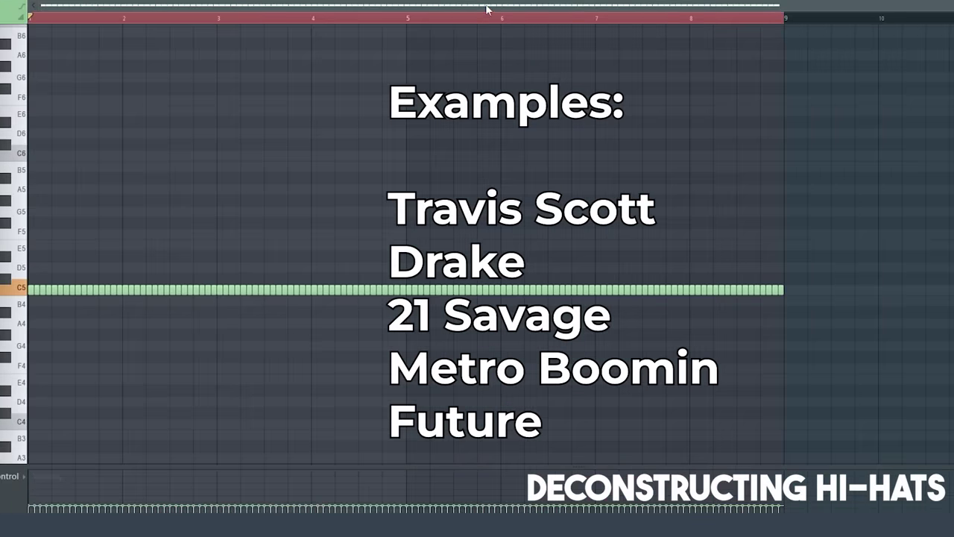
pyautogui.moveTo(157, 37); pyautogui.dragTo(49, 41)
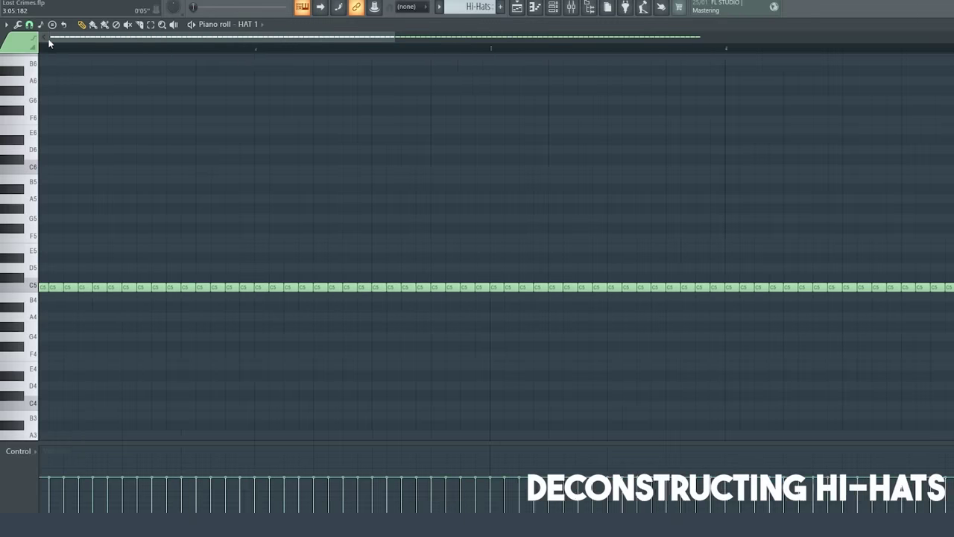
pyautogui.keyDown('ctrl'); pyautogui.scroll(-3, 245, 68); pyautogui.keyUp('ctrl')
pyautogui.keyDown('ctrl'); pyautogui.scroll(3, 195, 37); pyautogui.keyUp('ctrl')
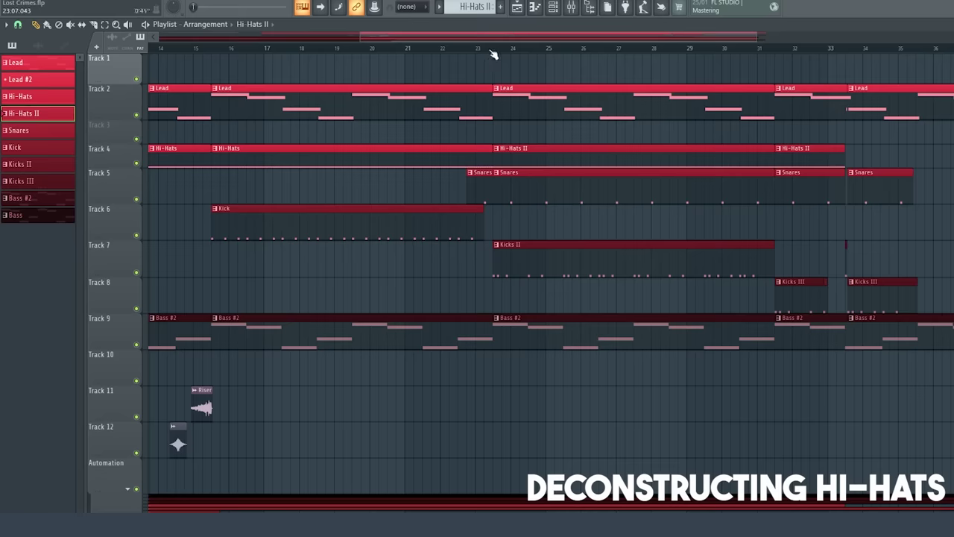
# Play the arrangement from the start of Hi-Hats II, examine that pattern's notes in the piano roll, and open the mixer.
pyautogui.click(492, 54)
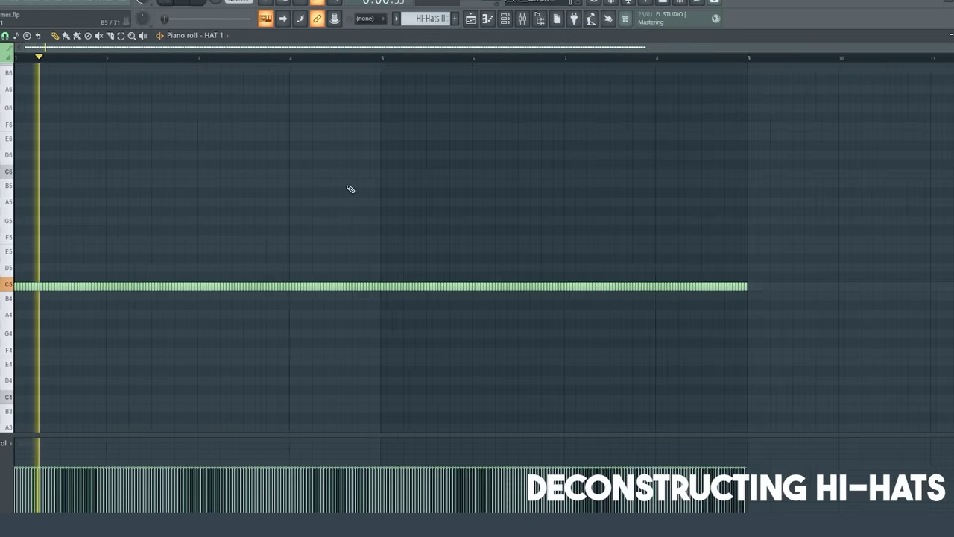
pyautogui.hotkey('ctrl', 'a')
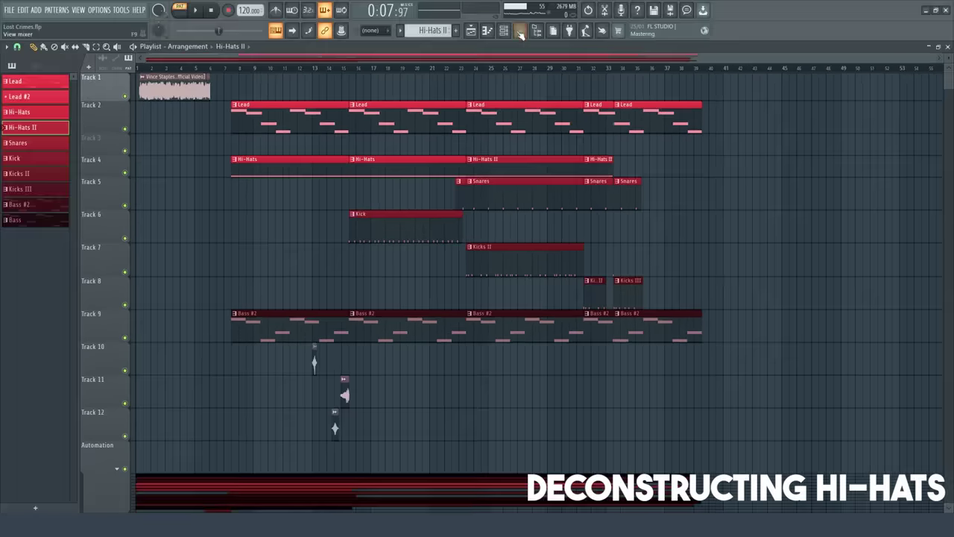
pyautogui.click(519, 31)
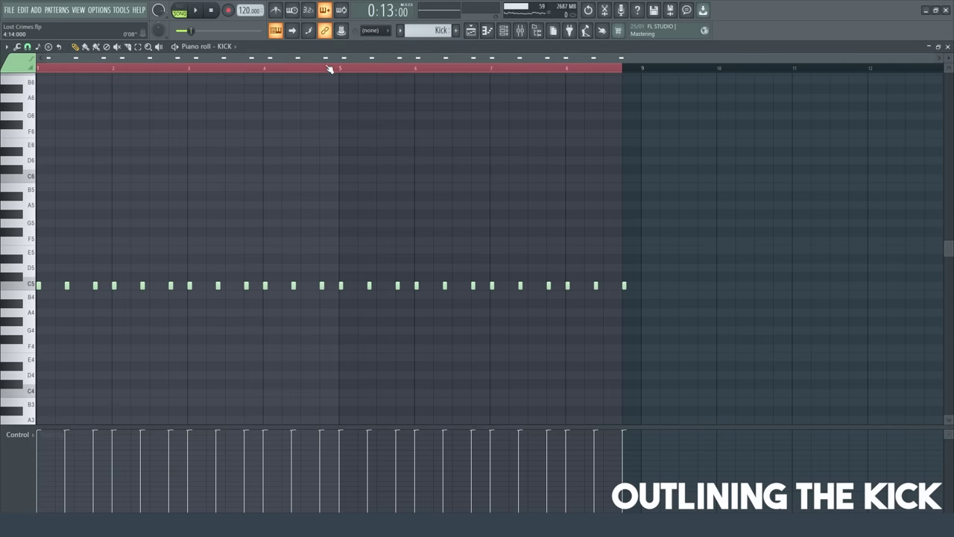
# Switch playback to pattern mode, play the Kick pattern, and view its clip on Track 6 of the playlist.
pyautogui.click(183, 8)
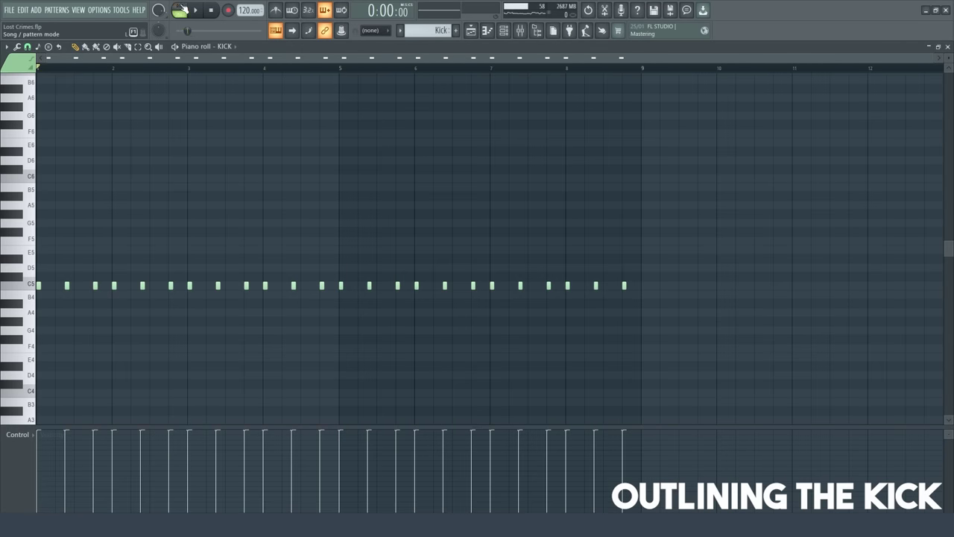
pyautogui.press('space')
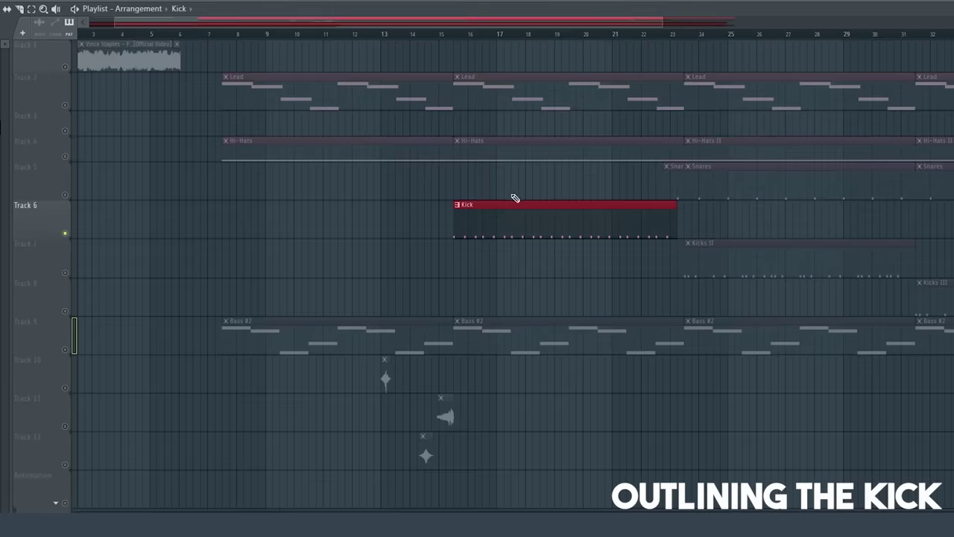
pyautogui.scroll(-3, 122, 274)
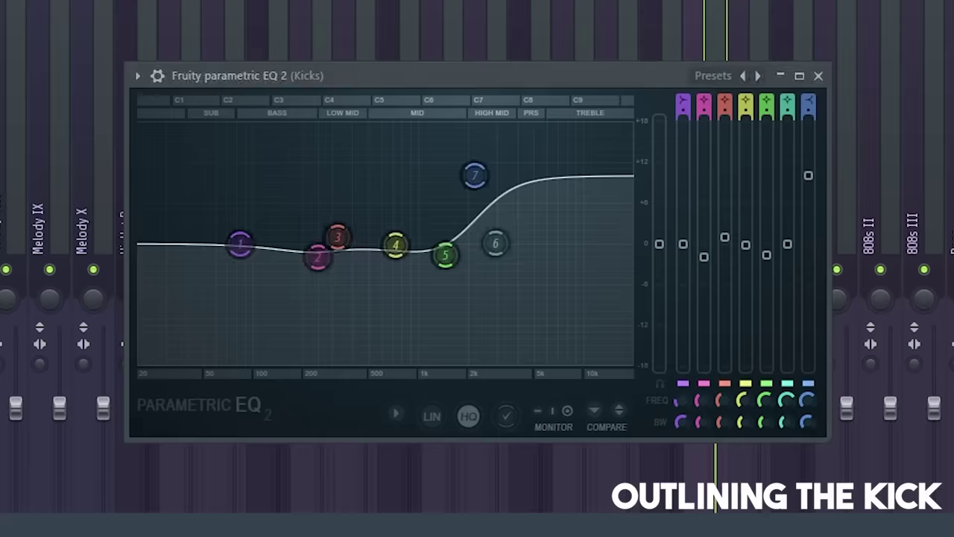
# Review the Kicks mixer track's Fruity parametric EQ 2 and Fruity Reeverb 2 settings, play the song, and select the Bass track.
pyautogui.moveTo(473, 175)
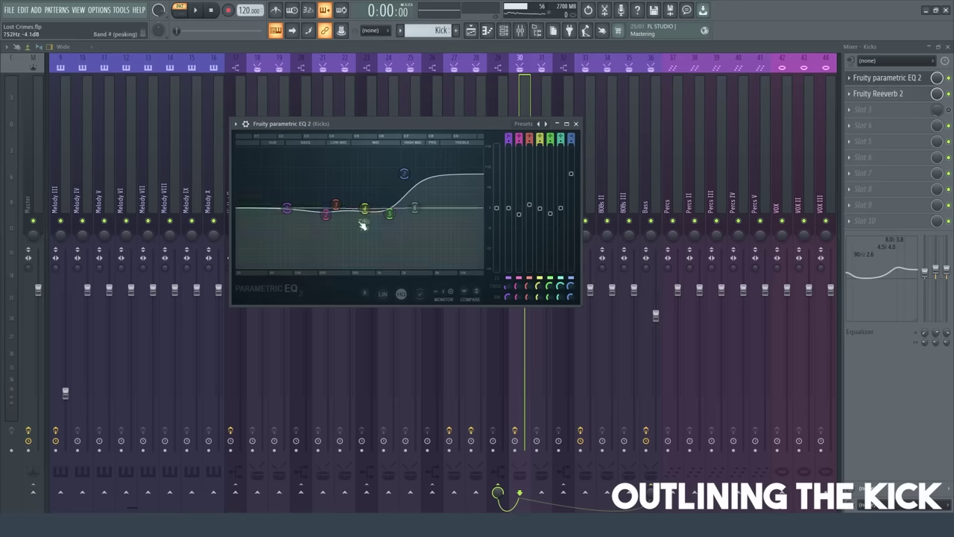
pyautogui.click(576, 124)
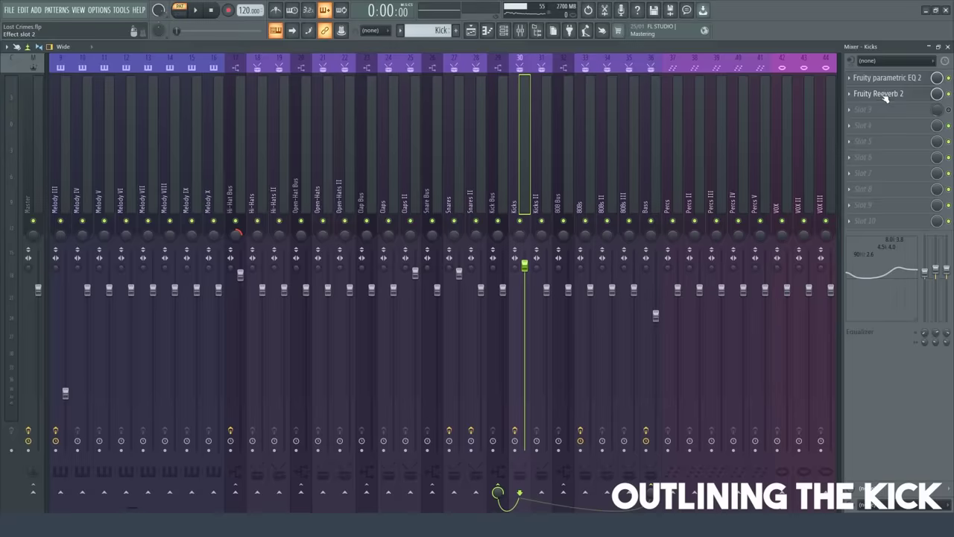
pyautogui.click(886, 97)
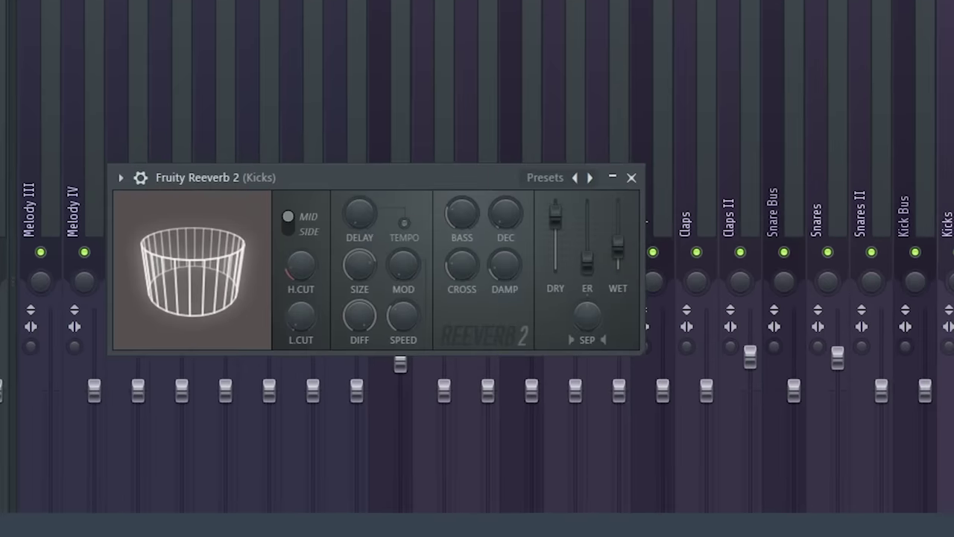
pyautogui.click(885, 97)
pyautogui.press('space')
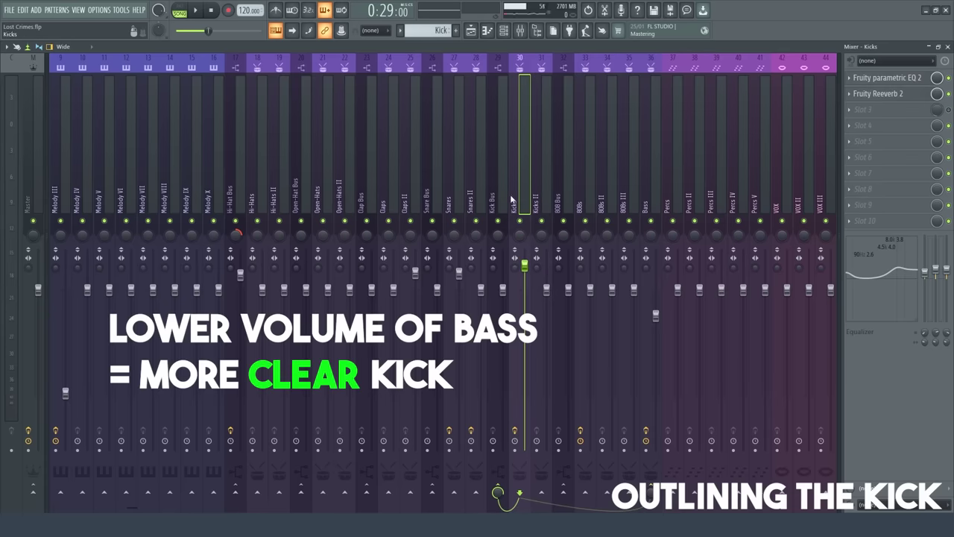
pyautogui.click(653, 180)
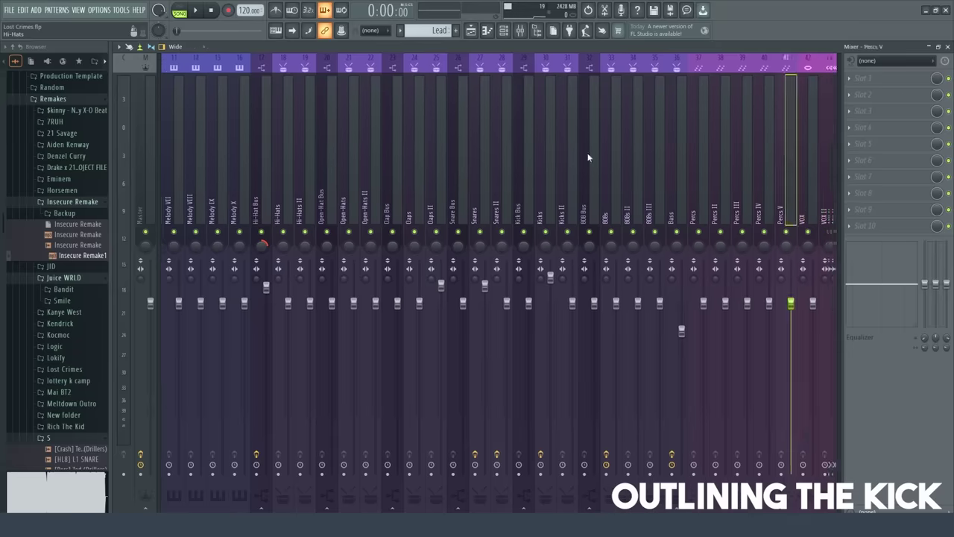
# Select the Kicks mixer track and sidechain it to the Bass track.
pyautogui.click(598, 163)
pyautogui.moveTo(599, 163); pyautogui.dragTo(506, 185)
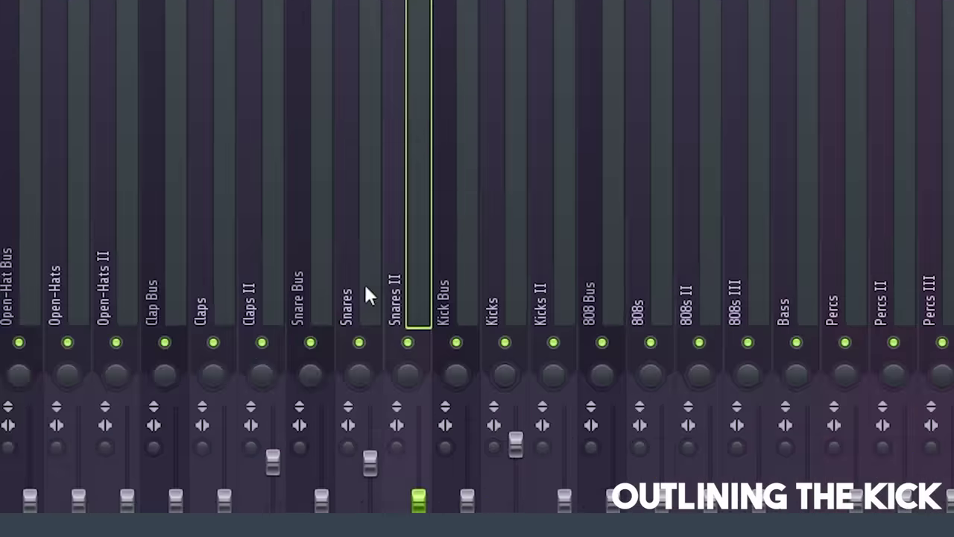
pyautogui.click(516, 190)
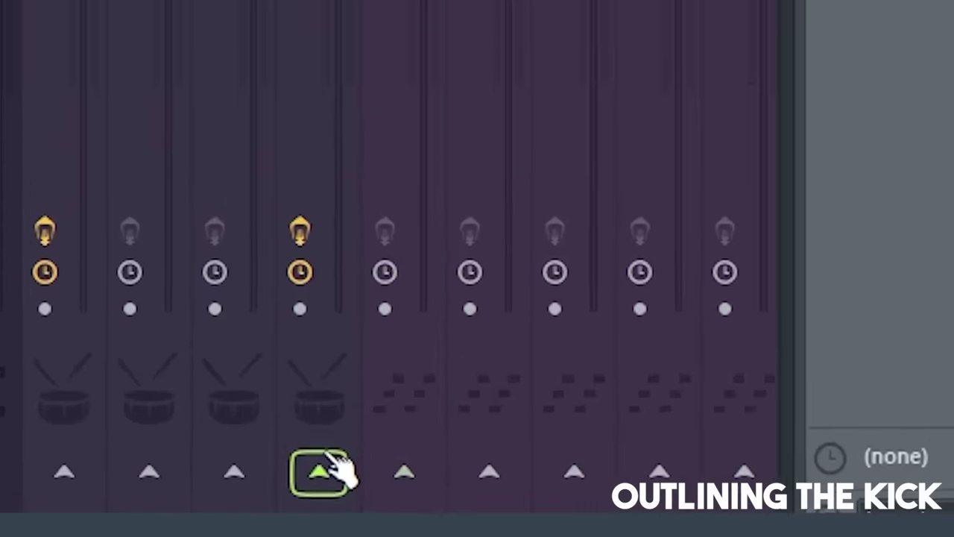
pyautogui.rightClick(333, 459)
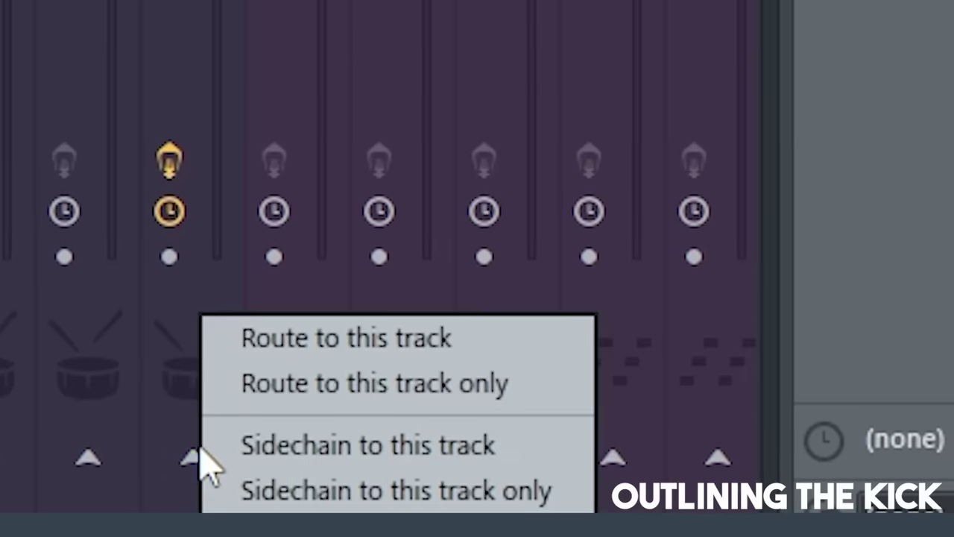
pyautogui.click(326, 447)
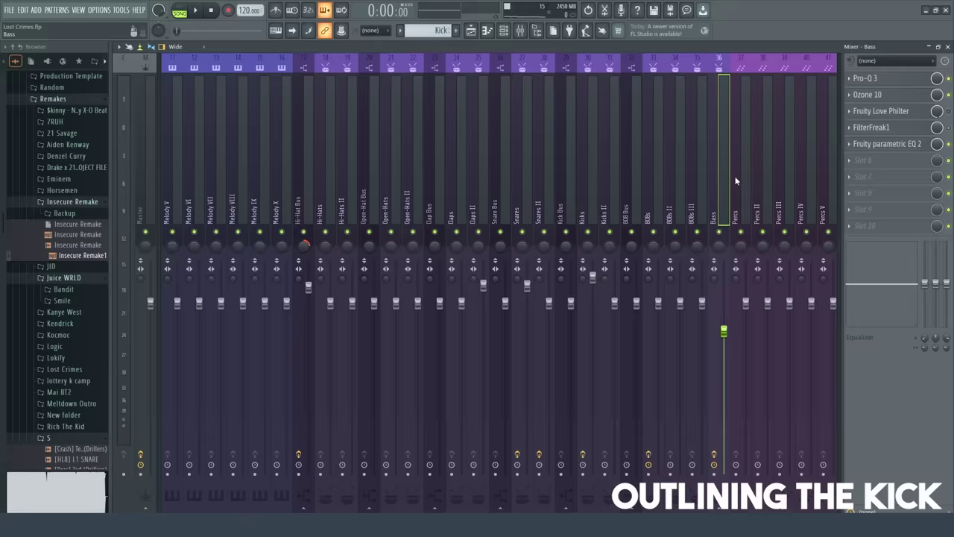
# Load Fruity Limiter into effect slot 10 of the Bass mixer track.
pyautogui.click(864, 225)
pyautogui.click(711, 20)
pyautogui.write('fruity lim')
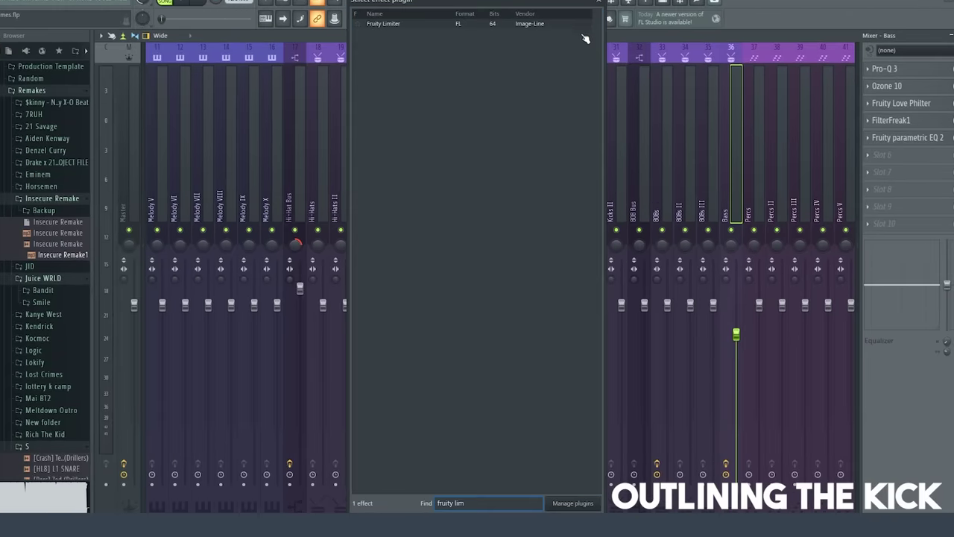
pyautogui.doubleClick(532, 37)
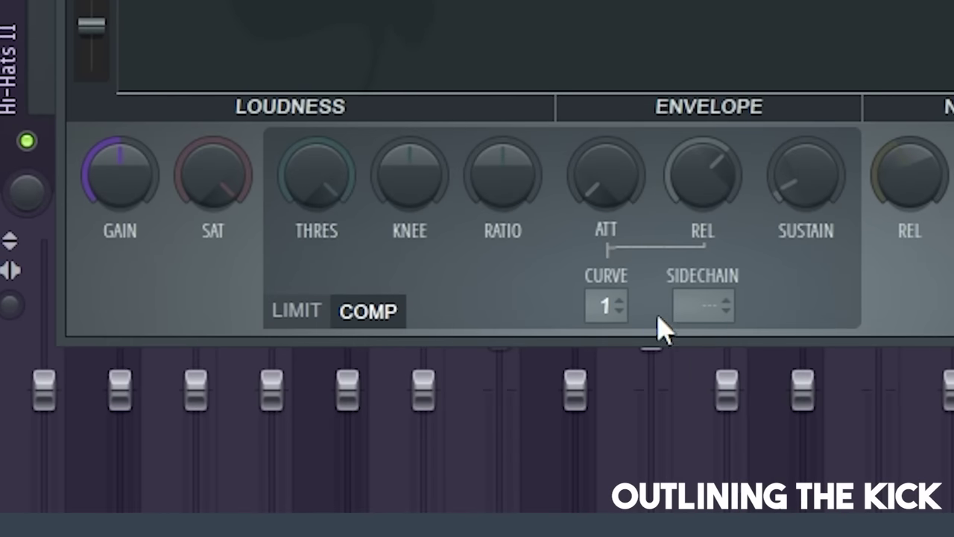
# Choose the Fruity Limiter's sidechain input on the Bass track, lower its compressor threshold and adjust its knee.
pyautogui.click(697, 312)
pyautogui.click(729, 364)
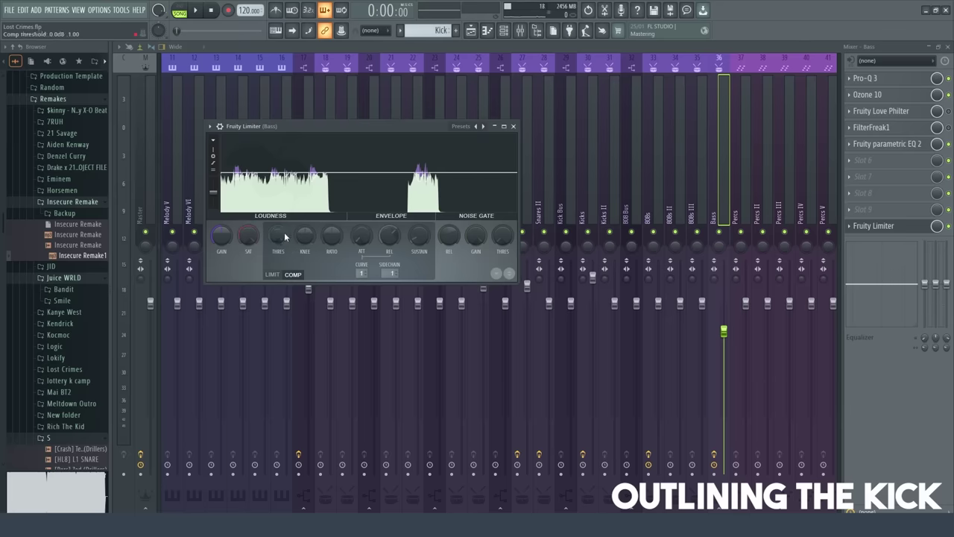
pyautogui.moveTo(282, 239); pyautogui.dragTo(283, 254)
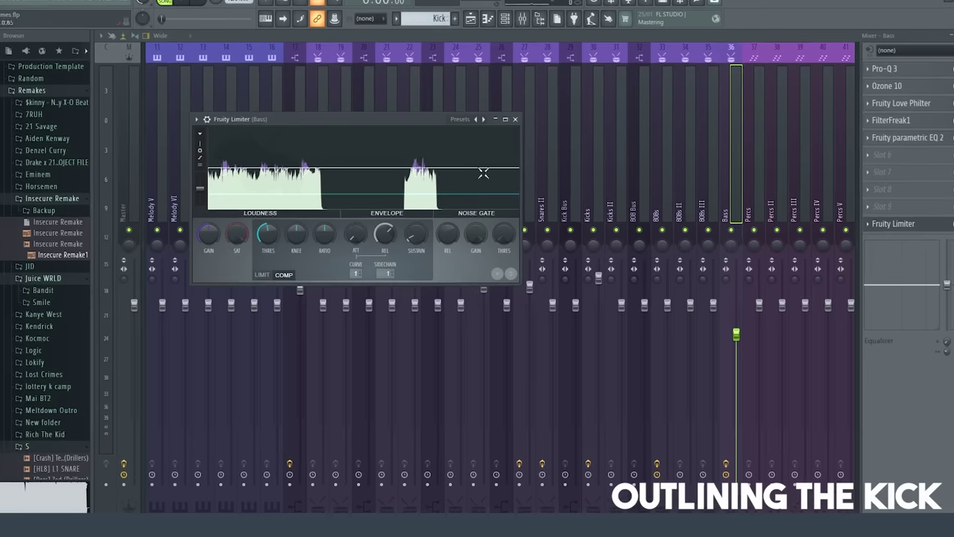
pyautogui.moveTo(297, 234); pyautogui.dragTo(297, 224)
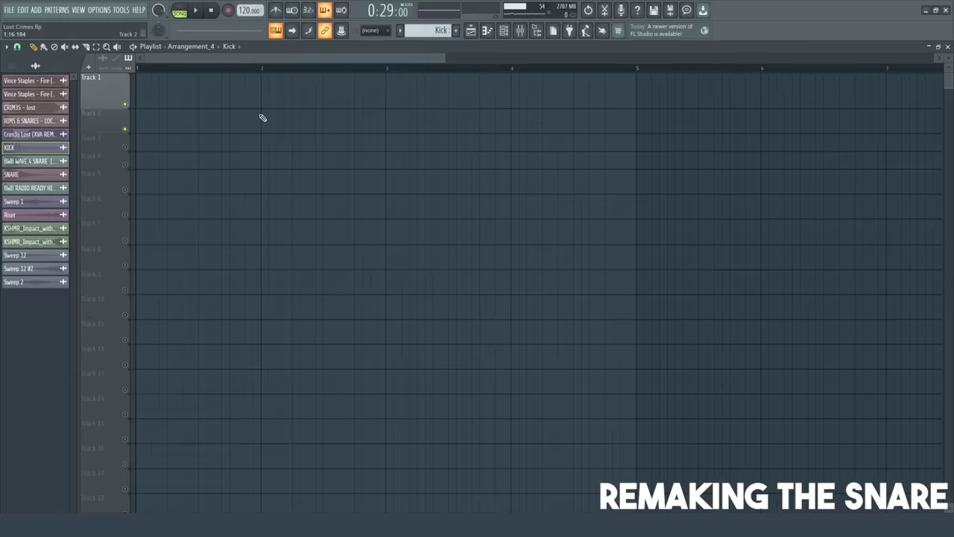
# Place the RIMS & SNARES - COCAINE sample on Track 1 and the BWB WAVE 4 SNARE sample on Track 2, both at bar 1.
pyautogui.moveTo(9, 123); pyautogui.dragTo(165, 97)
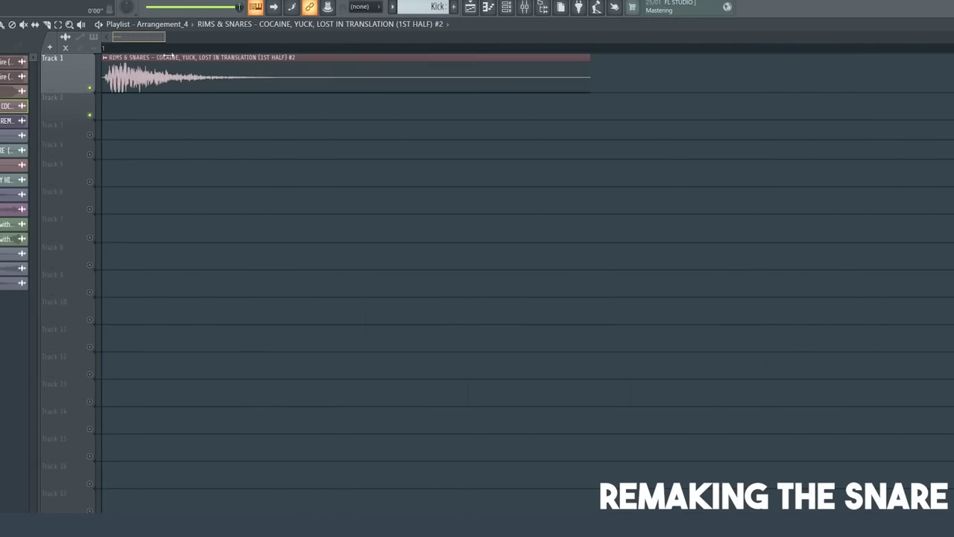
pyautogui.moveTo(51, 165); pyautogui.dragTo(149, 120)
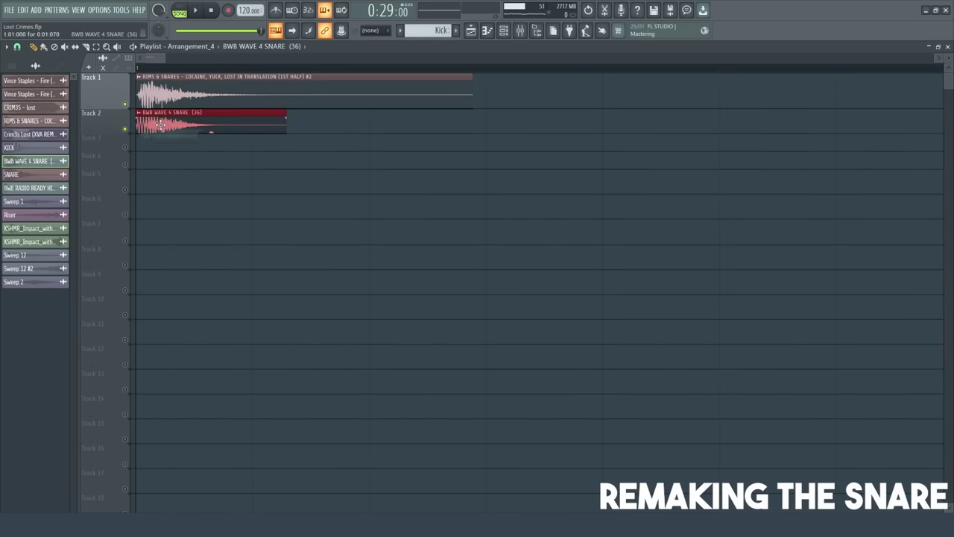
pyautogui.doubleClick(193, 119)
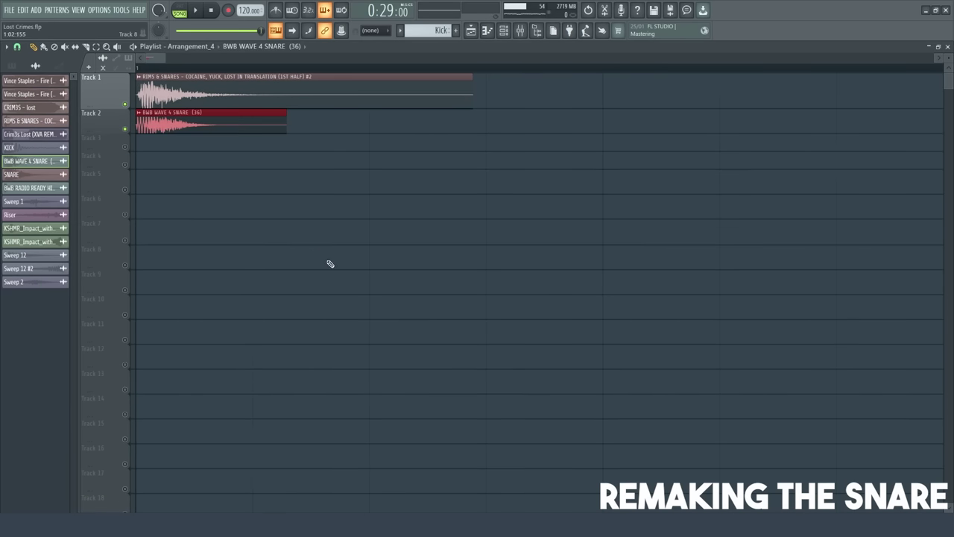
# Play the main arrangement from about bar 23 to check the Snares clips on Track 5 against the kicks.
pyautogui.scroll(-3, 261, 225)
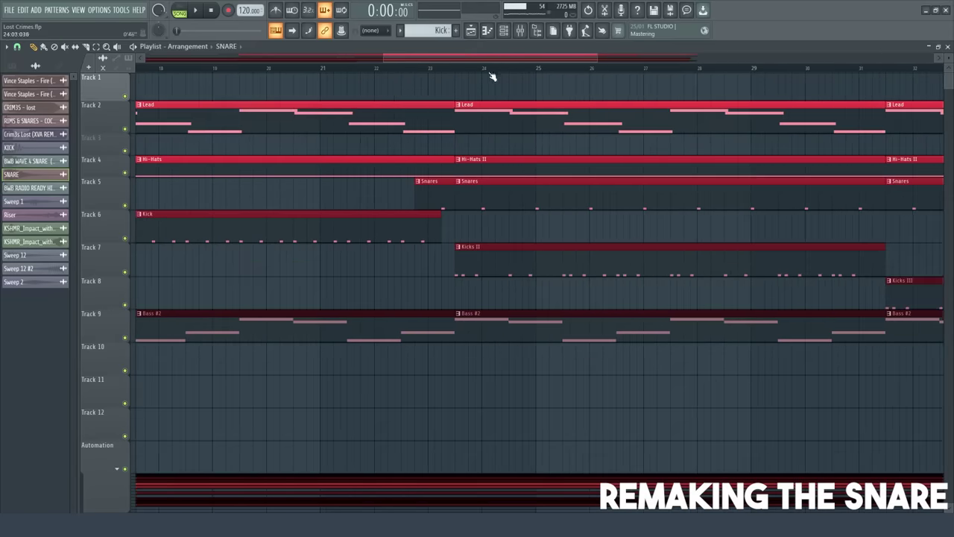
pyautogui.click(409, 69)
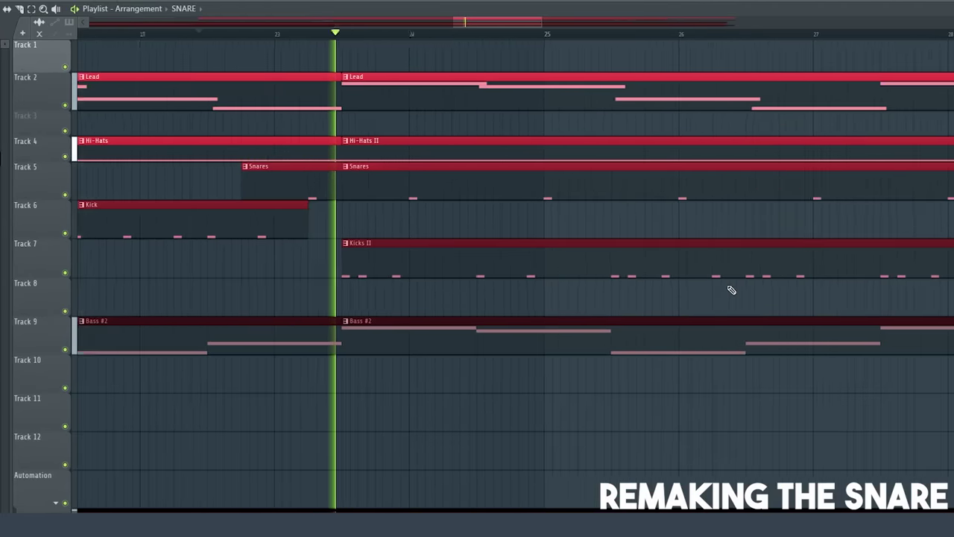
pyautogui.scroll(-6, 731, 290)
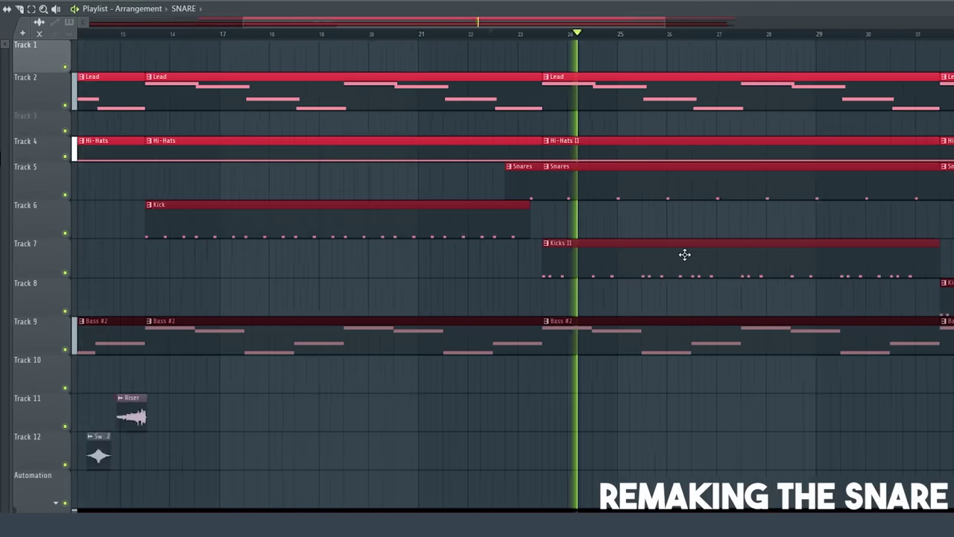
pyautogui.scroll(-1, 700, 240)
pyautogui.scroll(2, 544, 199)
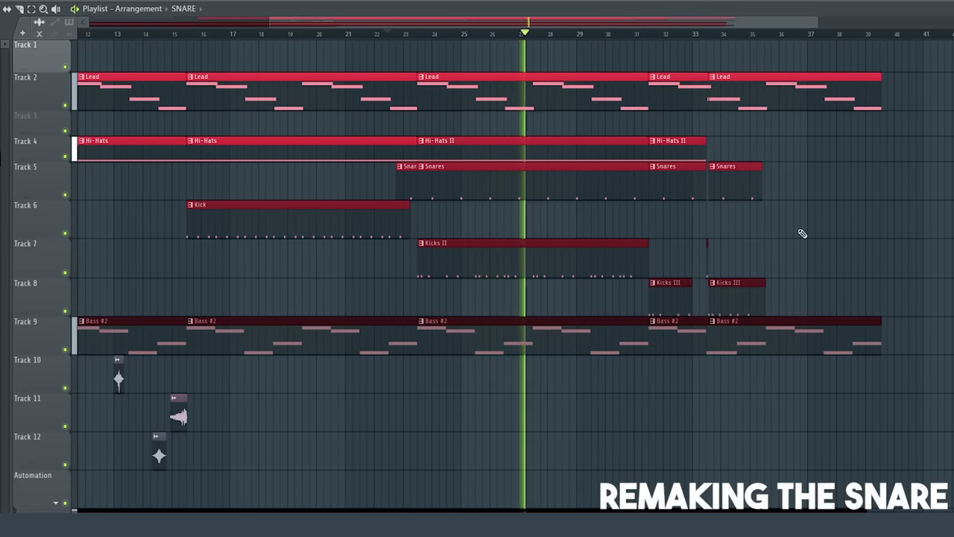
pyautogui.press('space')
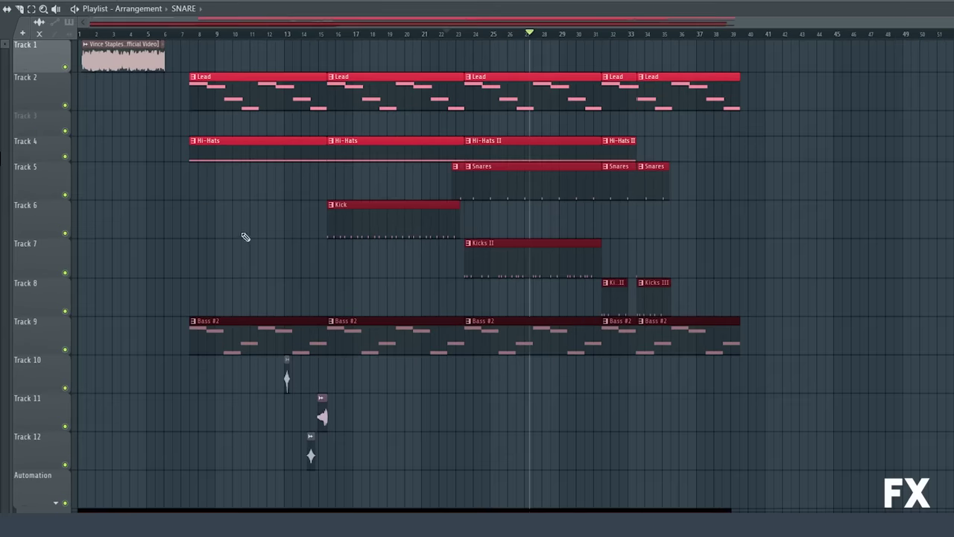
# Solo the effect tracks holding the Sweep 1 and Riser clips and play them before bar 16.
pyautogui.scroll(5, 291, 272)
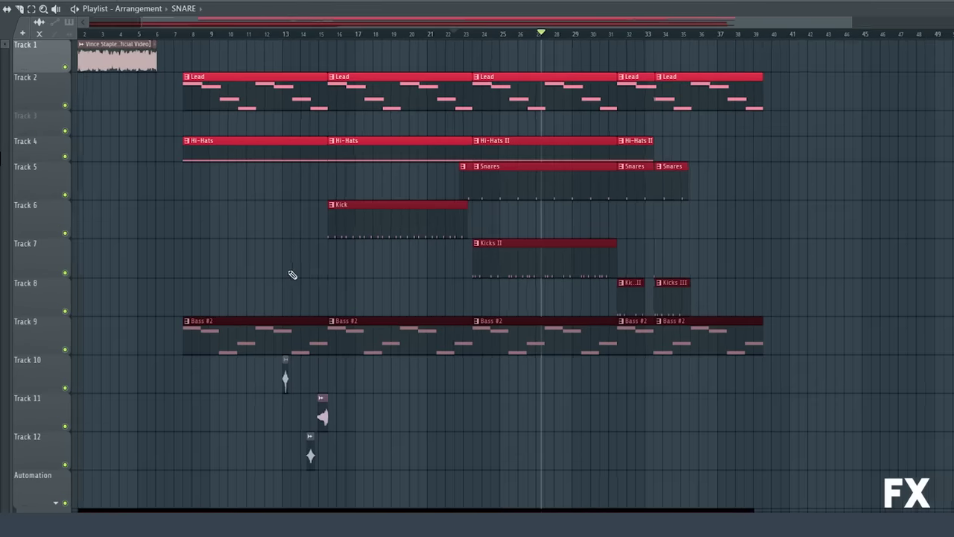
pyautogui.moveTo(324, 24); pyautogui.dragTo(163, 26)
pyautogui.scroll(-3, 232, 66)
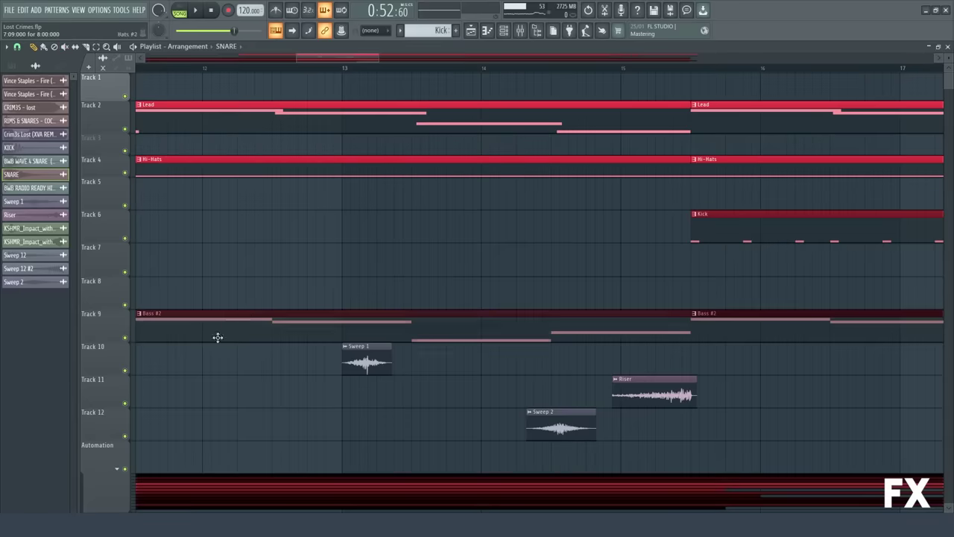
pyautogui.rightClick(126, 369)
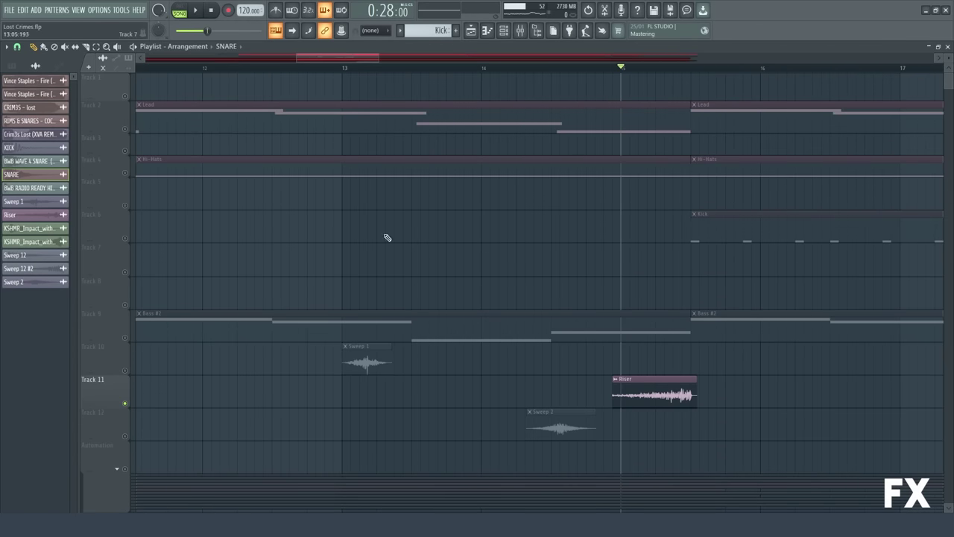
pyautogui.press('space')
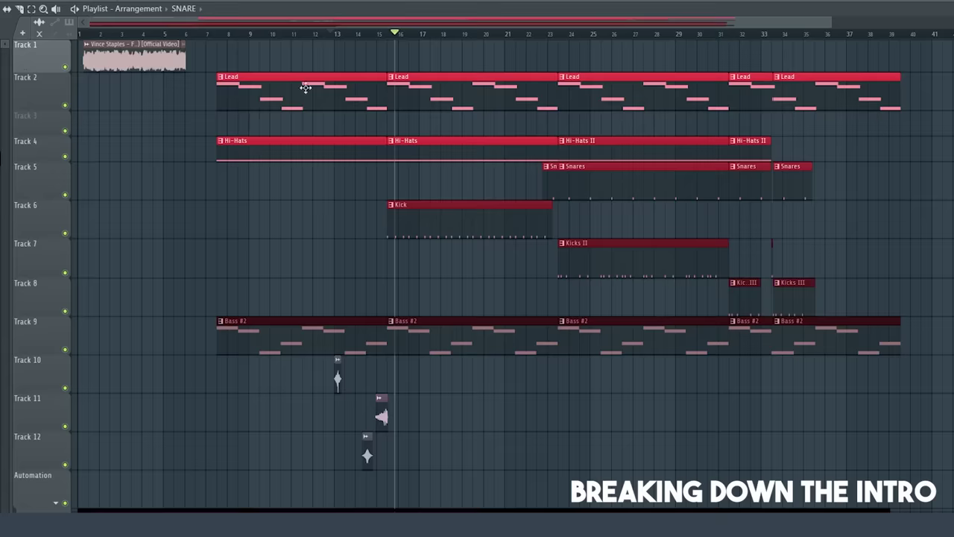
# Place the playhead at the start of the first Lead, Hi-Hats and Bass #2 clips, between bars 7 and 8.
pyautogui.scroll(1, 167, 213)
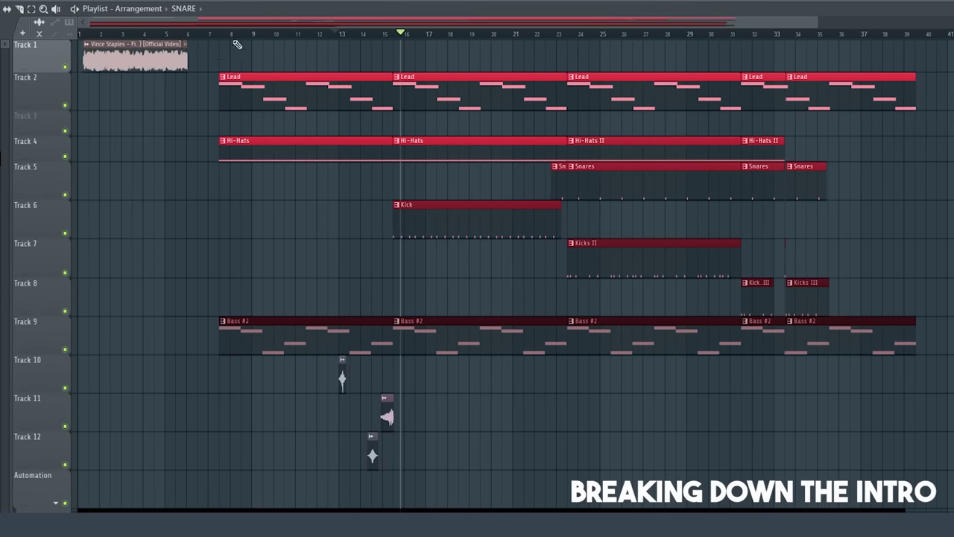
pyautogui.scroll(3, 171, 134)
pyautogui.moveTo(359, 46); pyautogui.dragTo(658, 399)
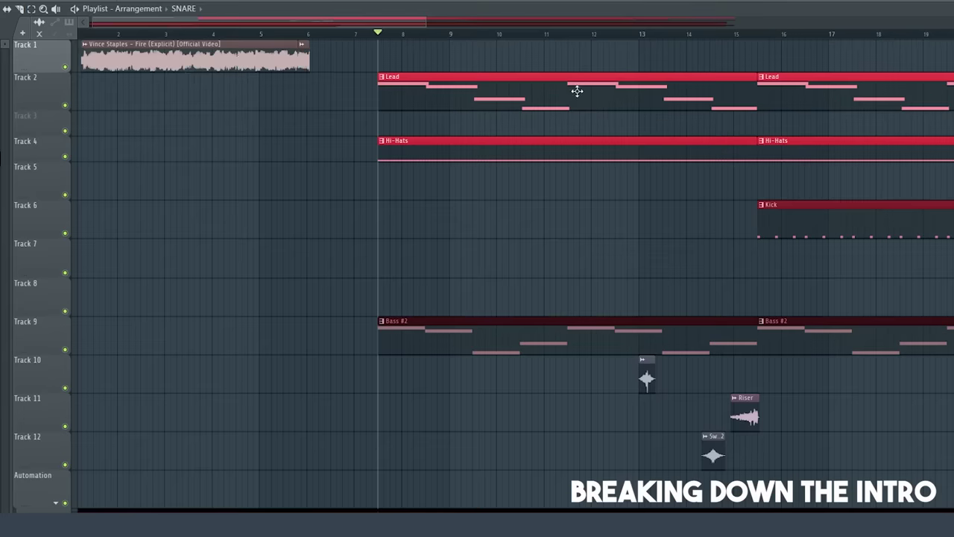
# Expand the Automation track group and examine the intro's hi-hat, bass and counter melody filter clips and the lead and bass volume clips.
pyautogui.scroll(-5, 509, 196)
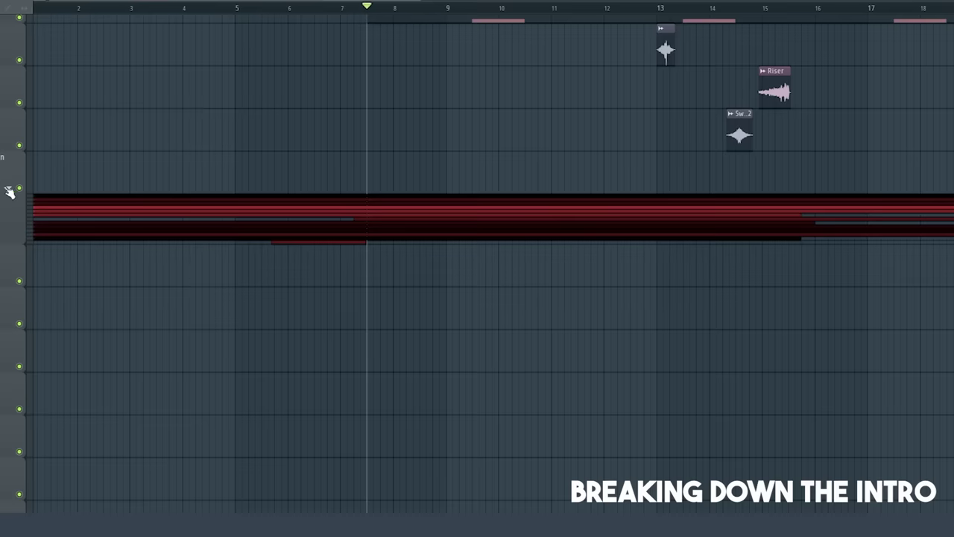
pyautogui.scroll(-6, 358, 302)
pyautogui.scroll(5, 455, 395)
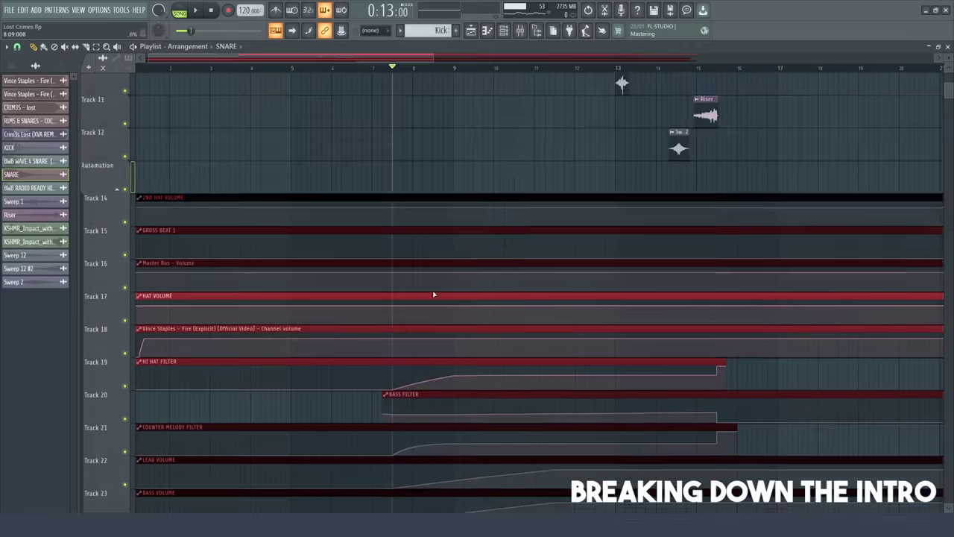
pyautogui.scroll(-2, 432, 336)
pyautogui.scroll(-2, 450, 343)
pyautogui.click(505, 32)
pyautogui.click(506, 33)
pyautogui.click(507, 33)
pyautogui.click(507, 33)
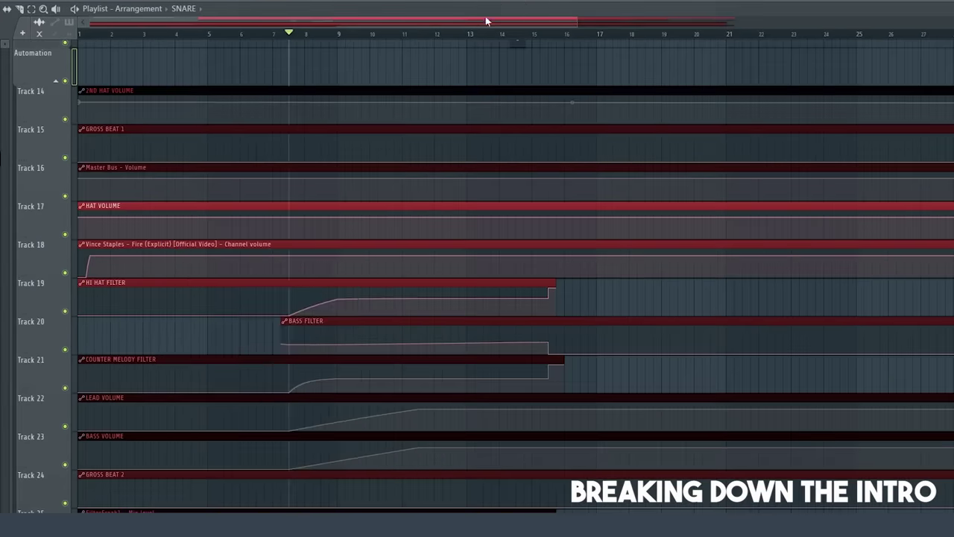
pyautogui.scroll(5, 328, 78)
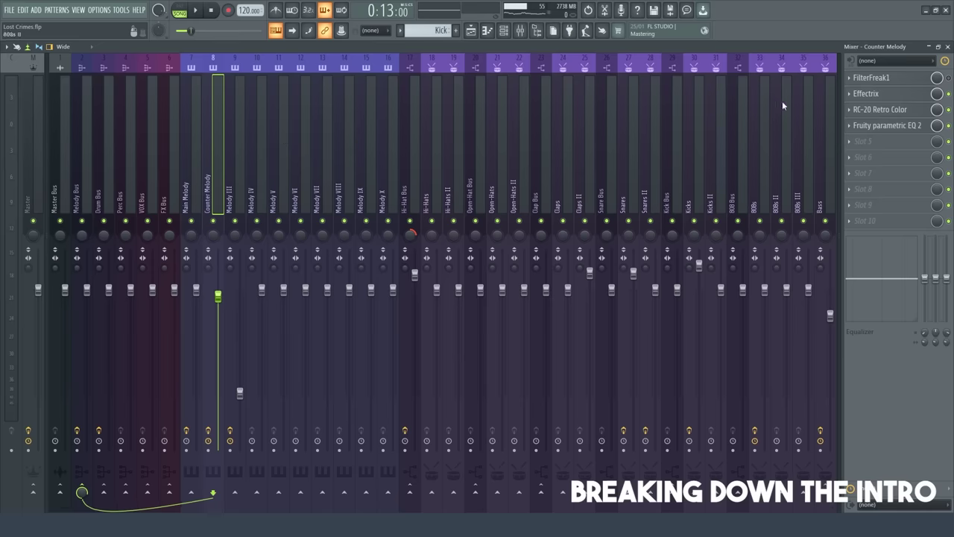
# Review the FilterFreak1 effect on the Counter Melody mixer track and Fruity Love Philter on the Hi-Hat Bus.
pyautogui.click(906, 79)
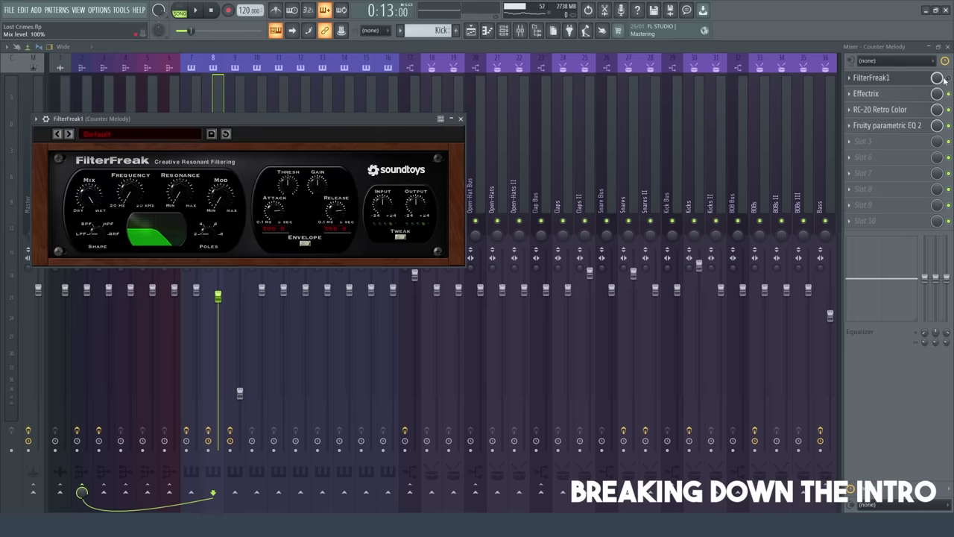
pyautogui.click(905, 79)
pyautogui.click(903, 80)
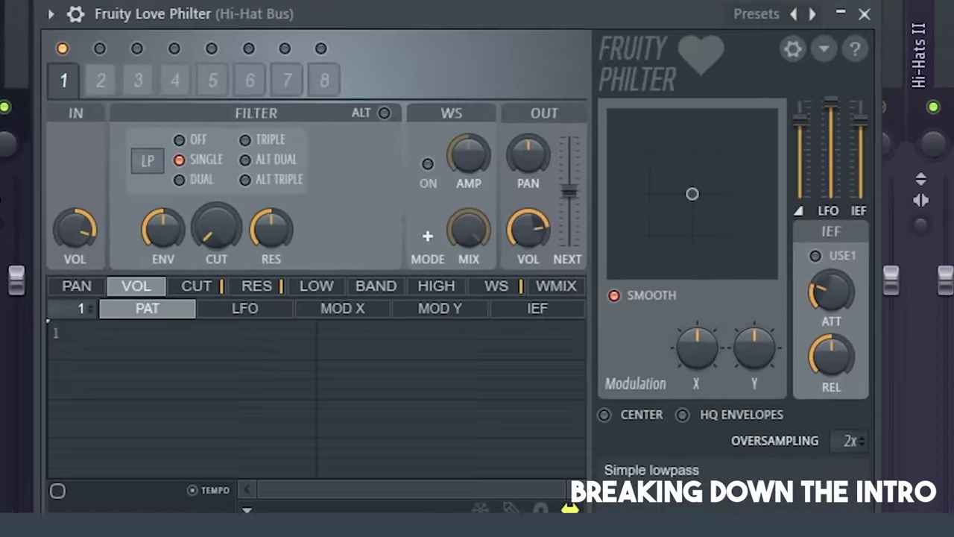
# Select the Bass mixer track, review its FilterFreak1 settings, and close the mixer.
pyautogui.click(679, 157)
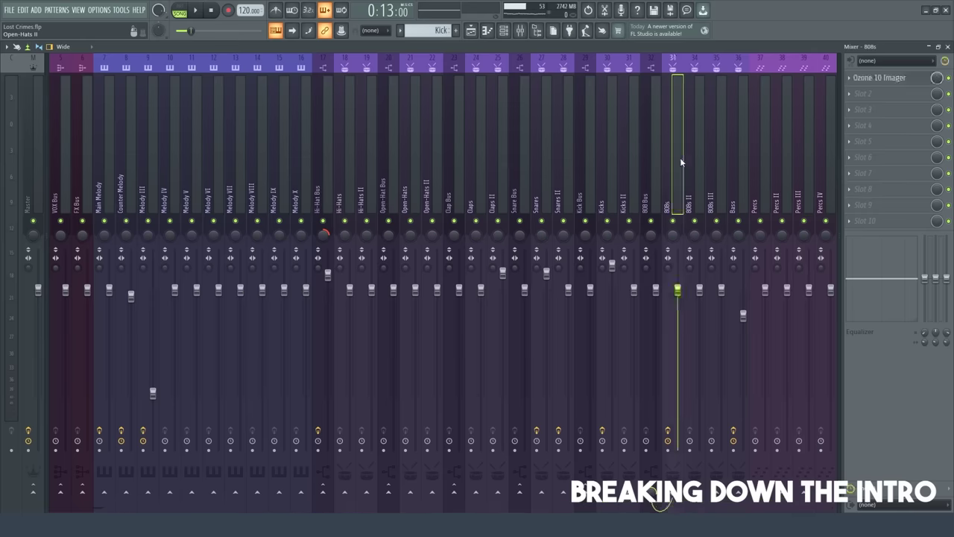
pyautogui.click(745, 161)
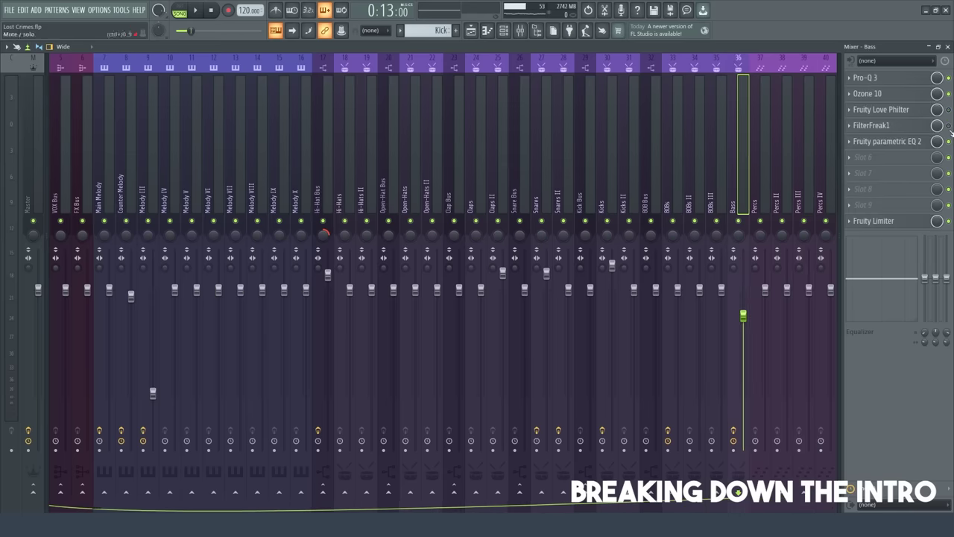
pyautogui.click(879, 126)
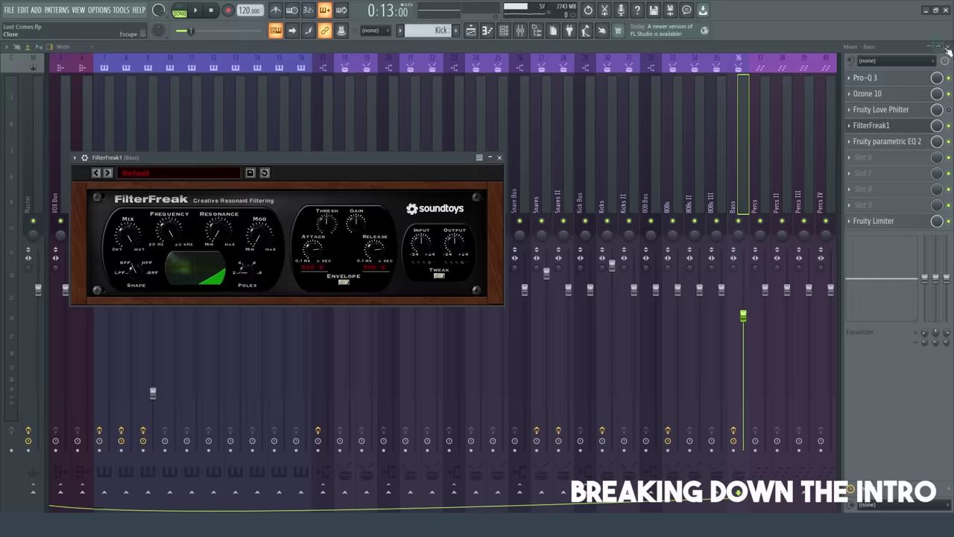
pyautogui.click(947, 48)
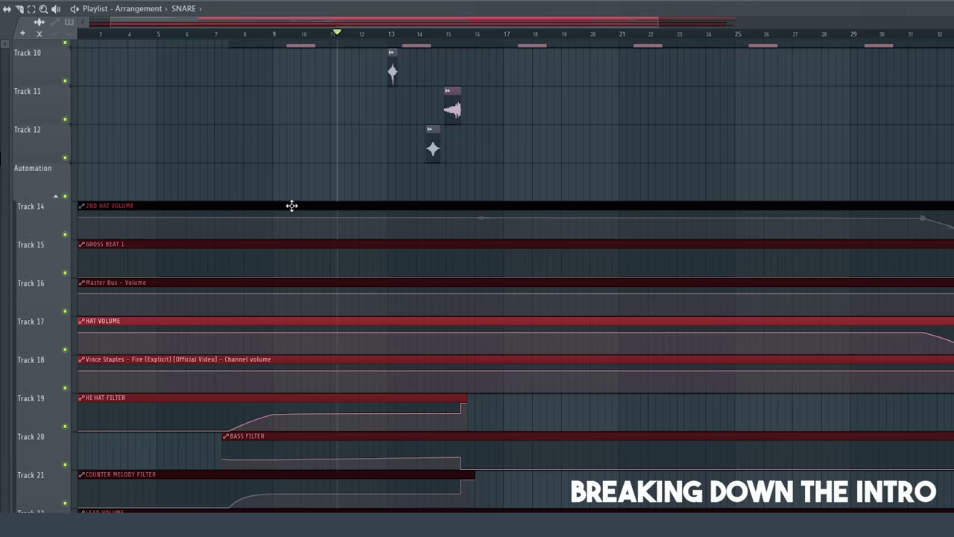
# Play the intro from where the Lead, Hi-Hats and Bass #2 clips begin, following the clips and their automation.
pyautogui.scroll(-2, 292, 204)
pyautogui.scroll(3, 181, 164)
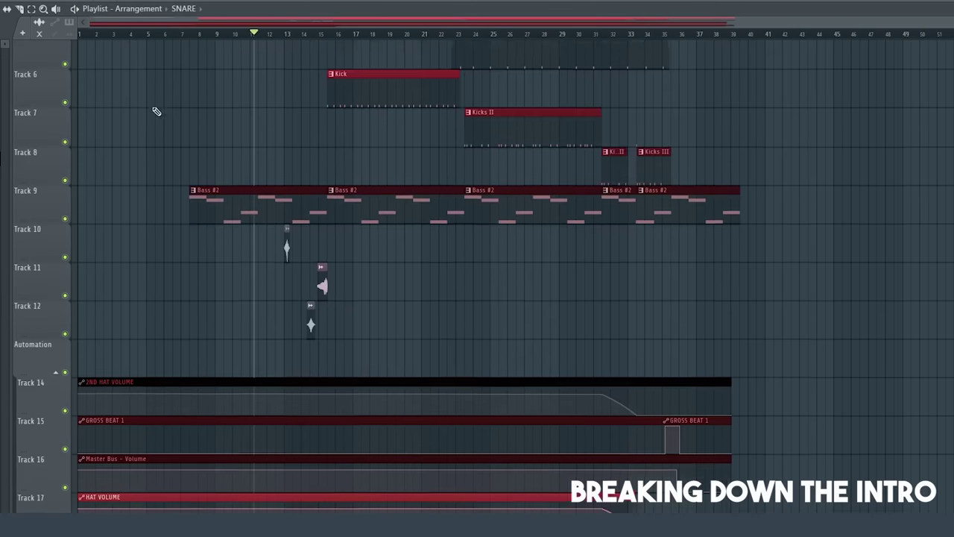
pyautogui.scroll(3, 228, 30)
pyautogui.hscroll(-3, 328, 97)
pyautogui.scroll(3, 375, 145)
pyautogui.scroll(3, 456, 48)
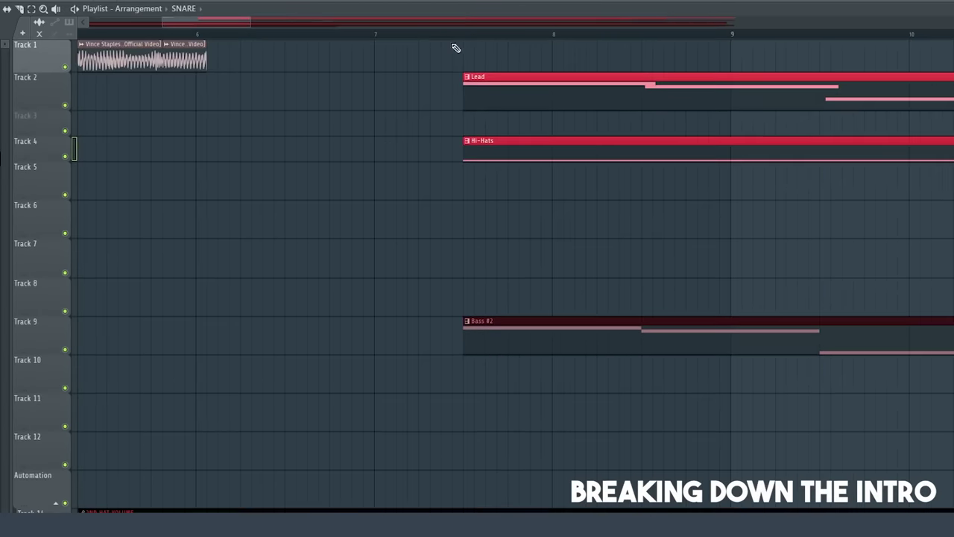
pyautogui.scroll(-3, 730, 320)
pyautogui.scroll(-2, 788, 341)
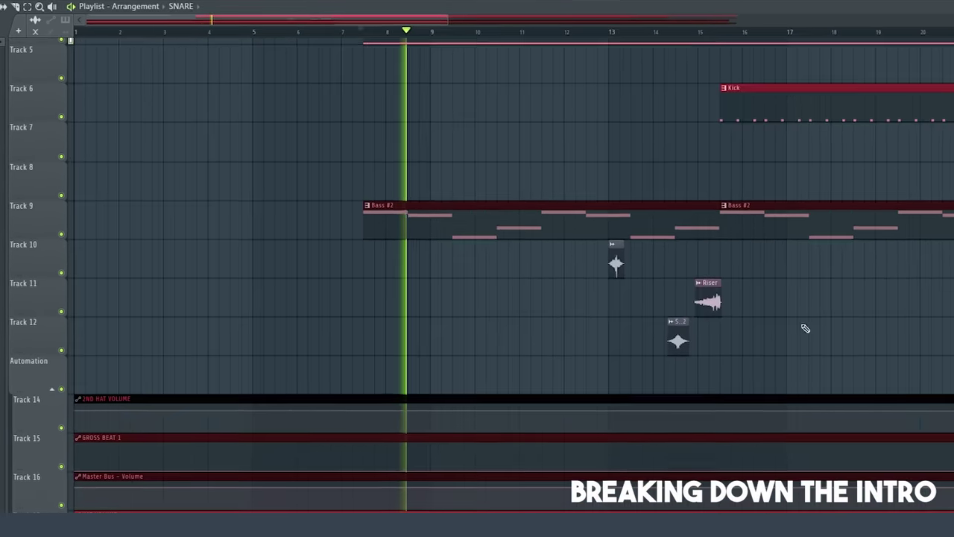
pyautogui.scroll(2, 810, 291)
pyautogui.scroll(-2, 451, 27)
pyautogui.scroll(1, 773, 155)
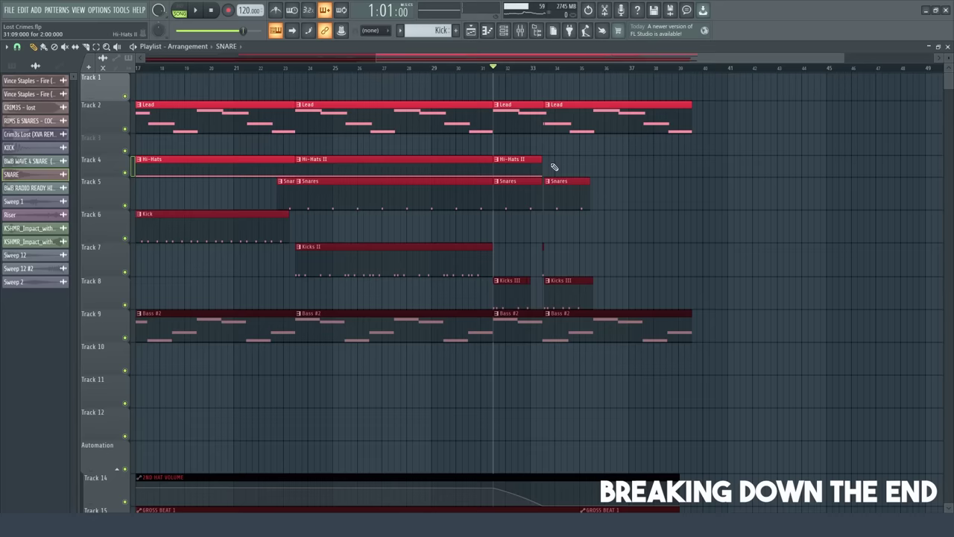
# Replace the ending's Lead clips on Track 2 with the Lead #2 pattern on Track 3.
pyautogui.scroll(-3, 544, 231)
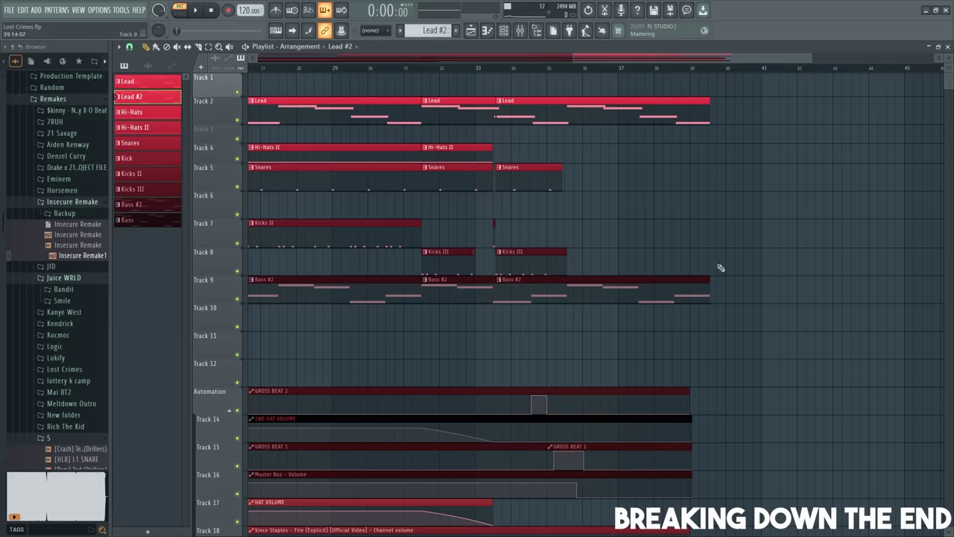
pyautogui.rightClick(538, 110)
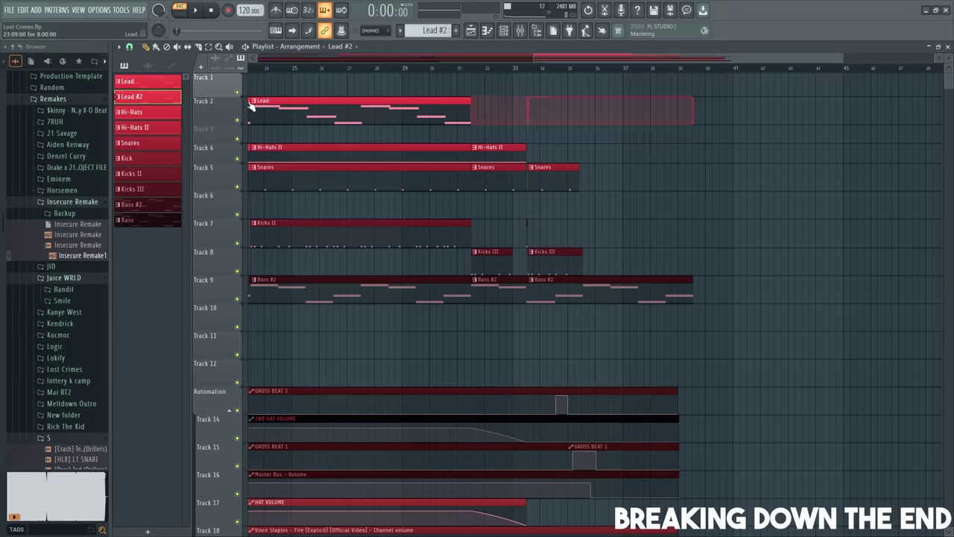
pyautogui.moveTo(478, 132); pyautogui.dragTo(511, 134)
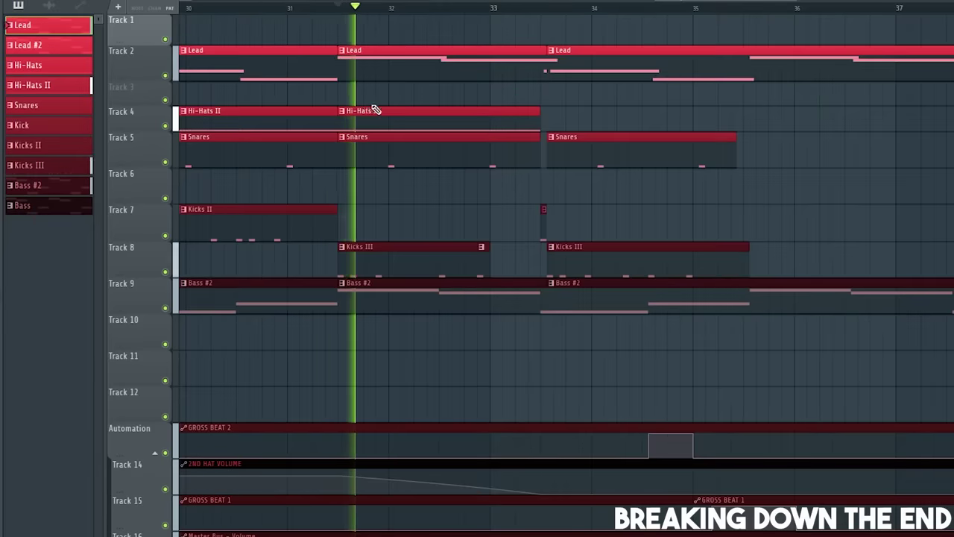
pyautogui.keyDown('ctrl'); pyautogui.scroll(-4, 612, 128); pyautogui.keyUp('ctrl')
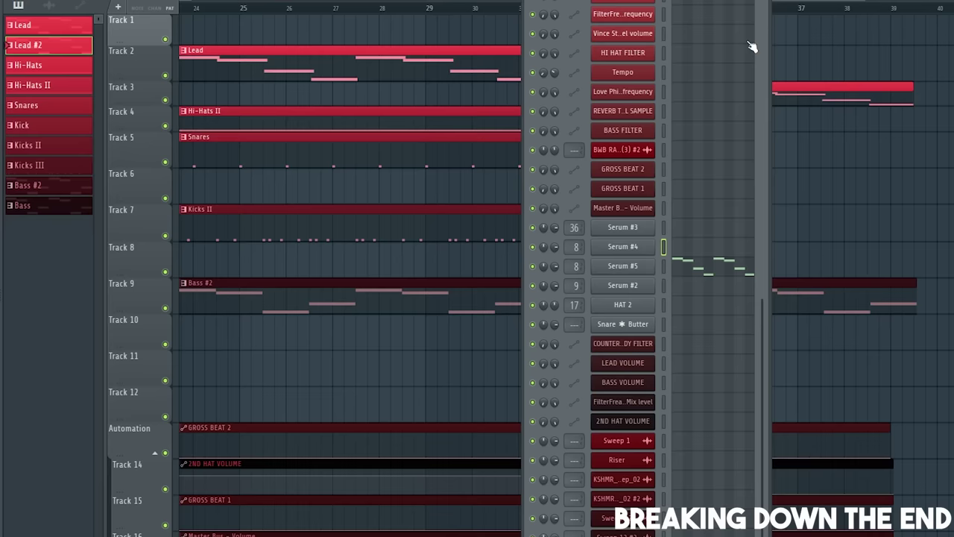
# Close the channel rack and play the ending around where the Lead #2 pattern takes over from the Lead.
pyautogui.click(761, 2)
pyautogui.scroll(3, 641, 125)
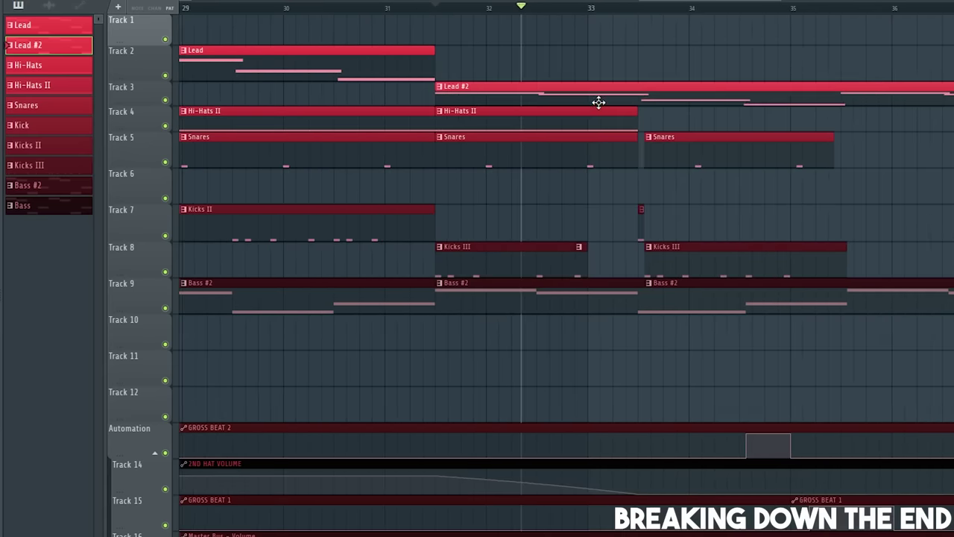
pyautogui.doubleClick(598, 103)
pyautogui.click(180, 12)
pyautogui.press('space')
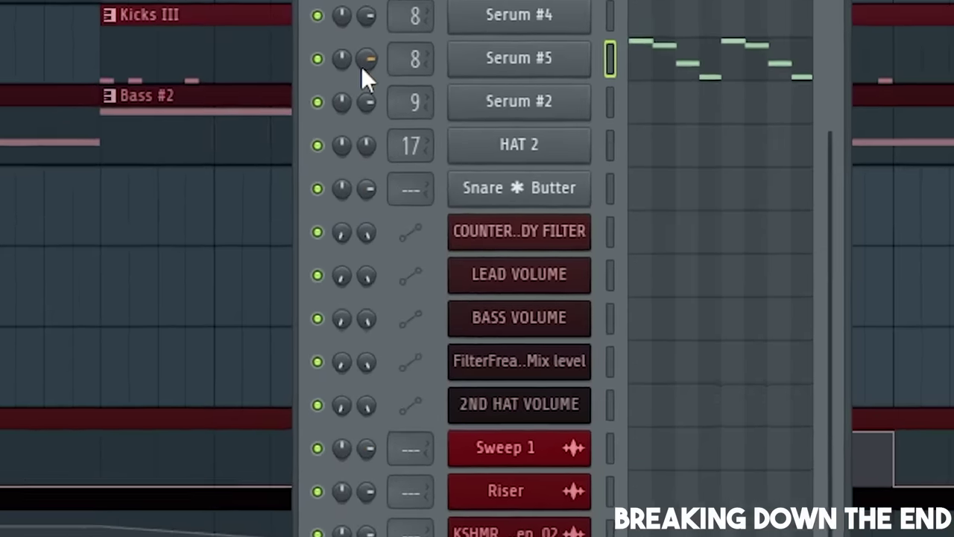
# Create a Serum #5 channel volume automation clip on Track 12, fading out from the Lead #2 start to the end of Hi-Hats II.
pyautogui.rightClick(536, 267)
pyautogui.click(563, 344)
pyautogui.scroll(5, 617, 331)
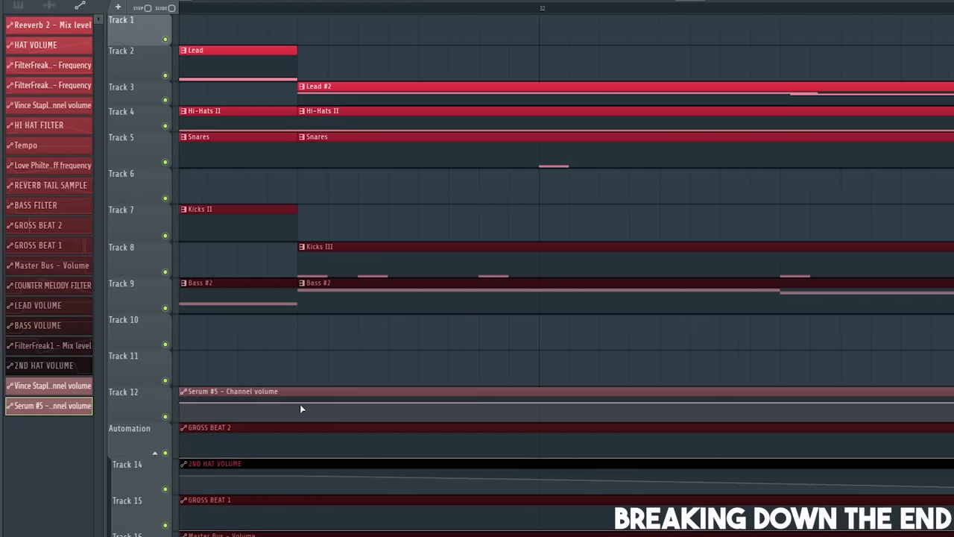
pyautogui.moveTo(300, 403); pyautogui.dragTo(303, 419)
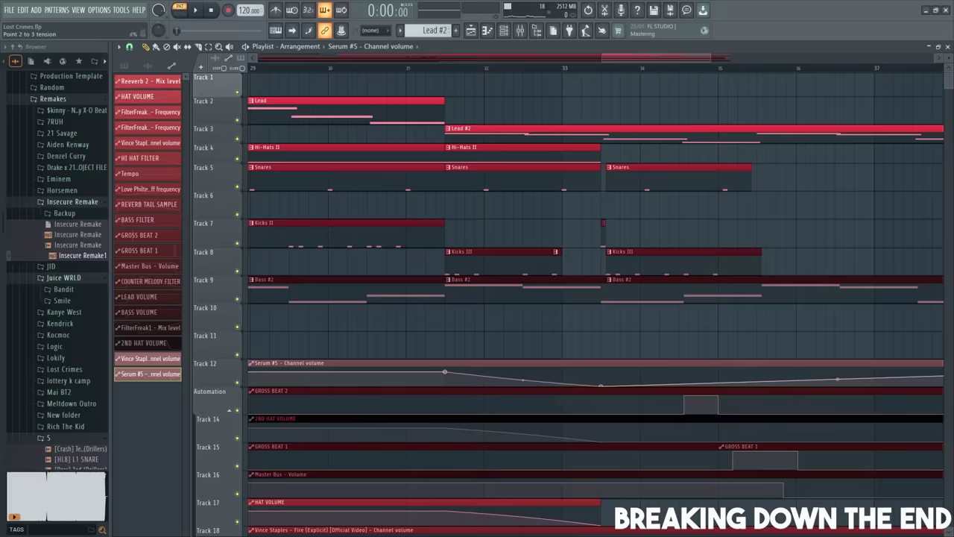
# Play the ending through the Serum #5 volume fade and the remaining Lead #2 and Bass #2 clips.
pyautogui.press('space')
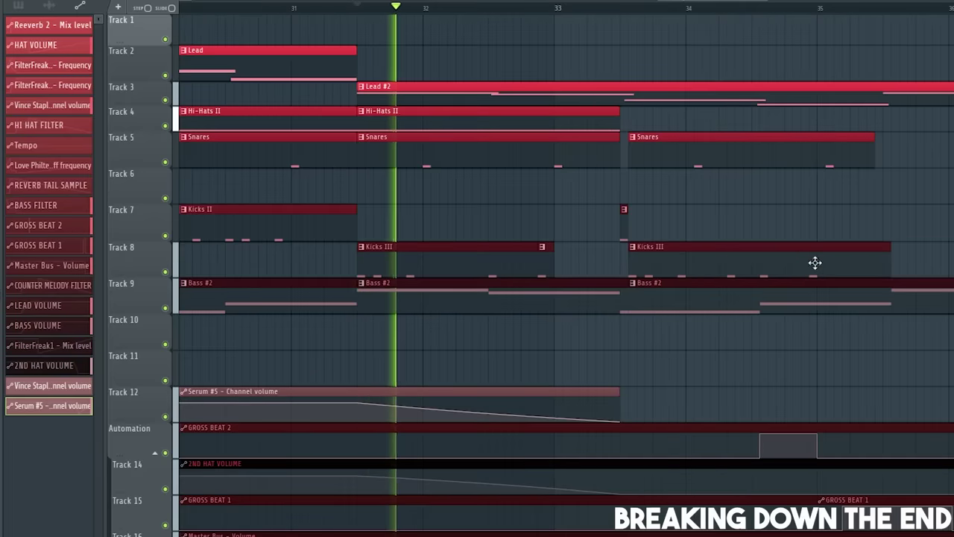
pyautogui.scroll(-5, 814, 263)
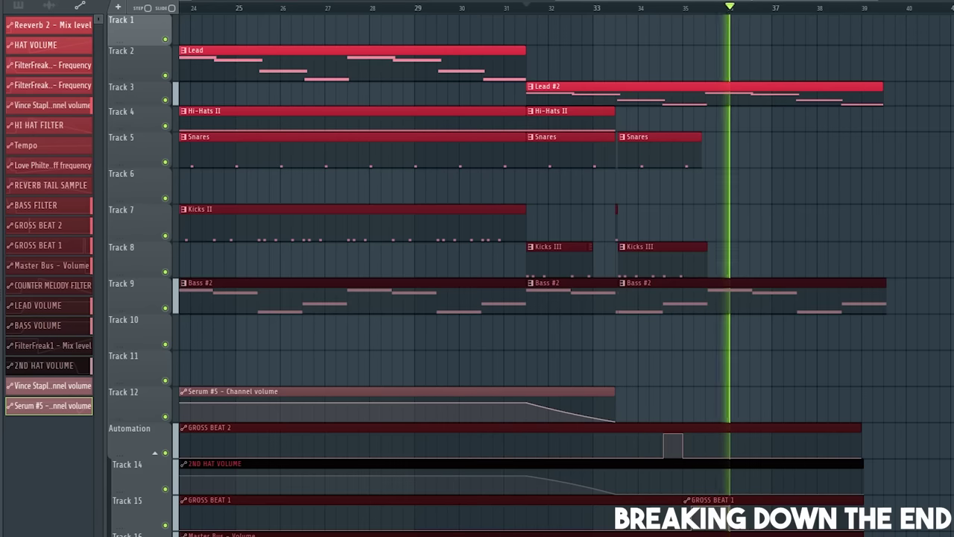
pyautogui.press('space')
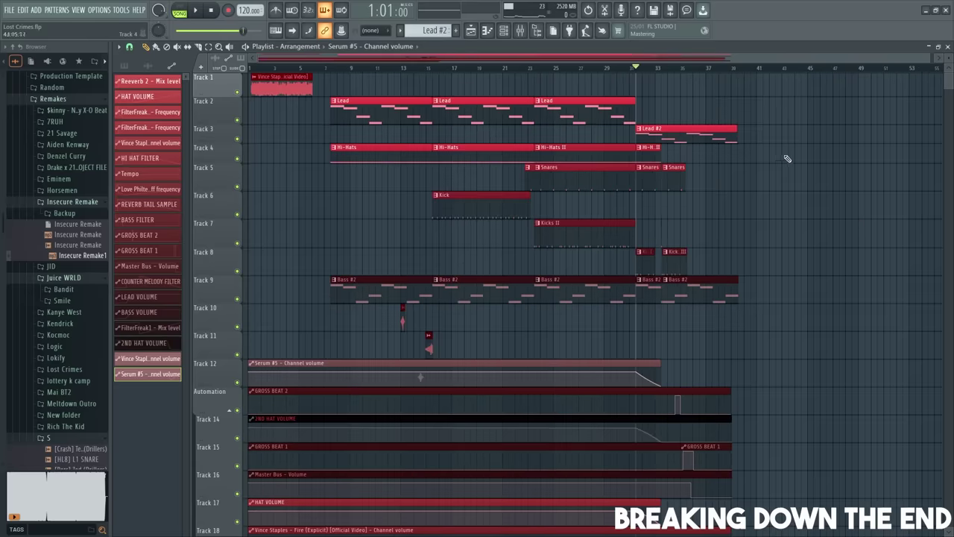
# Review the ending's Hi-Hats II, Snares and Kicks III clips and play from where the Hi-Hats II clip ends.
pyautogui.scroll(-1, 775, 162)
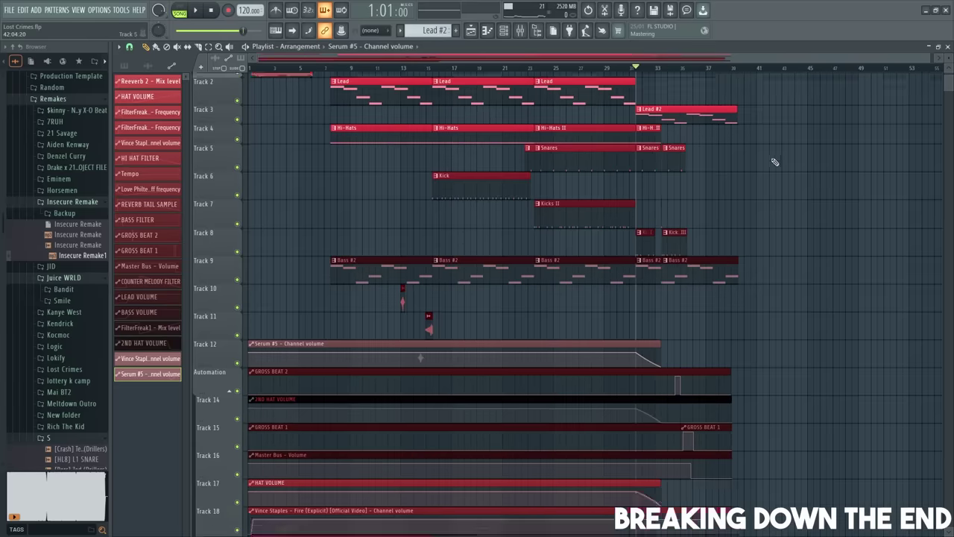
pyautogui.scroll(1, 781, 239)
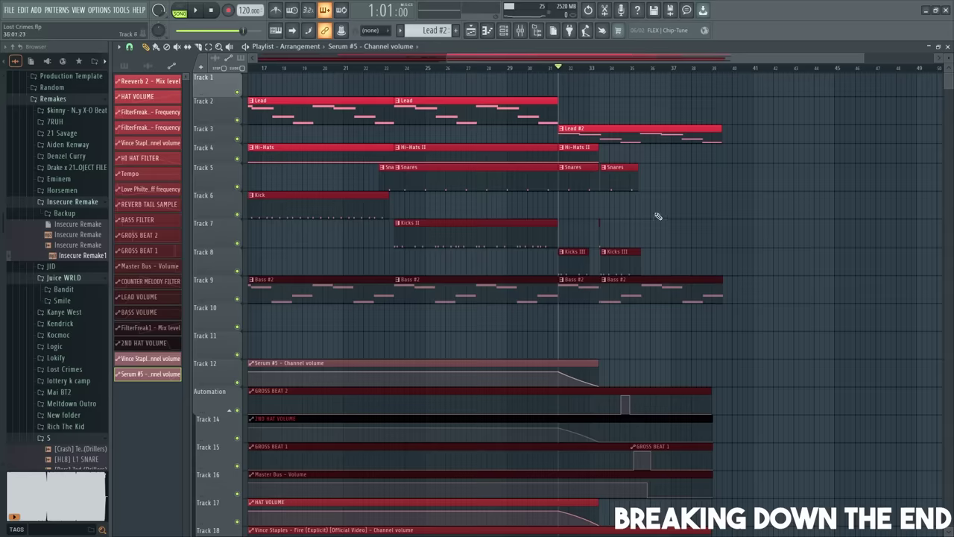
pyautogui.scroll(3, 656, 214)
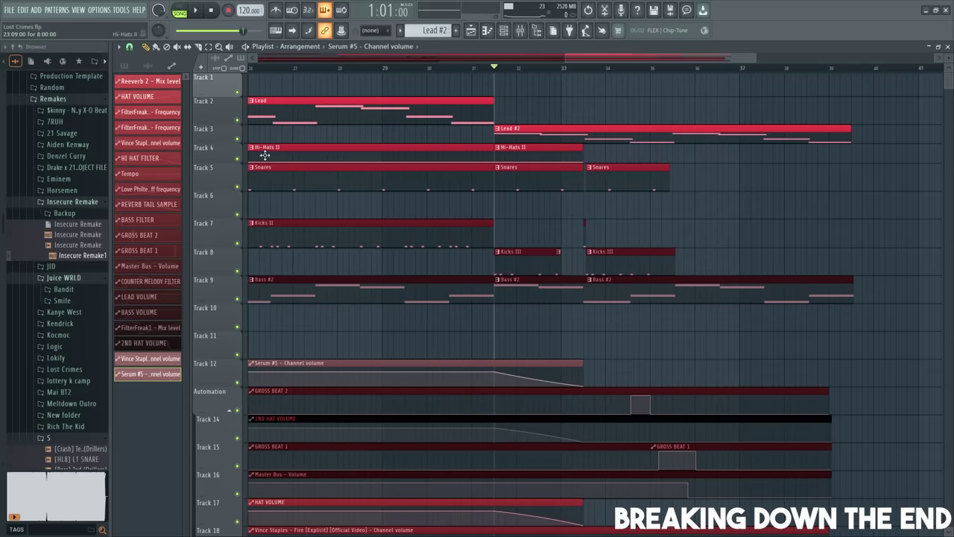
pyautogui.rightClick(237, 159)
pyautogui.scroll(-1, 388, 238)
pyautogui.press('space')
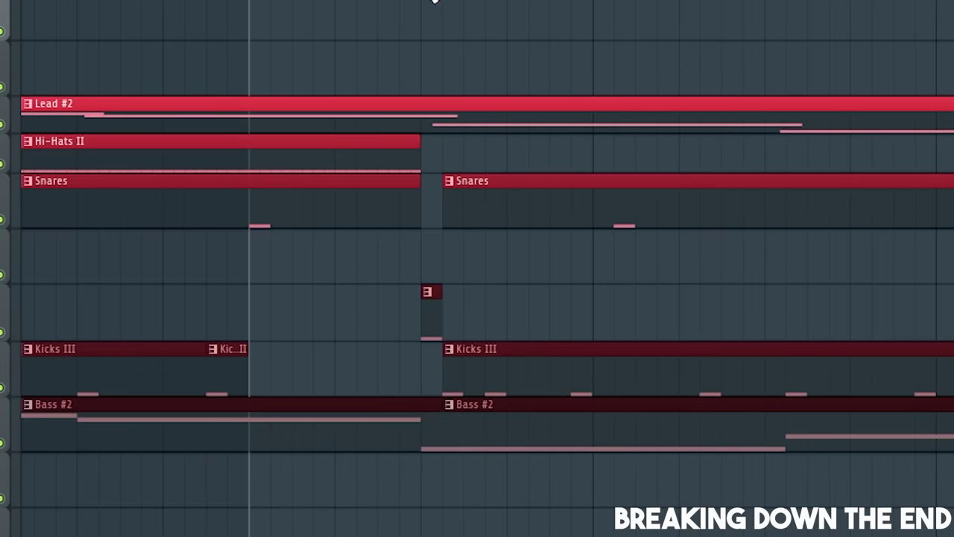
pyautogui.click(249, 1)
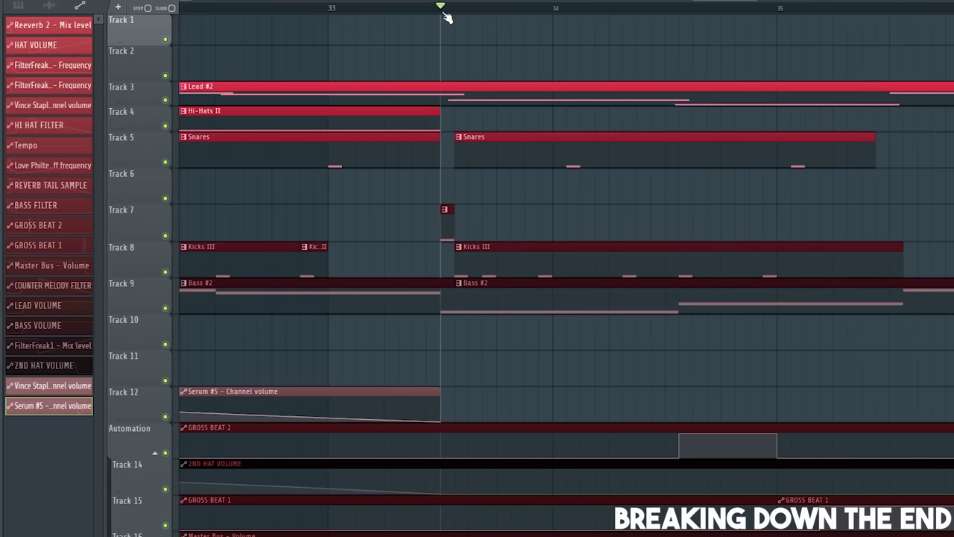
pyautogui.press('space')
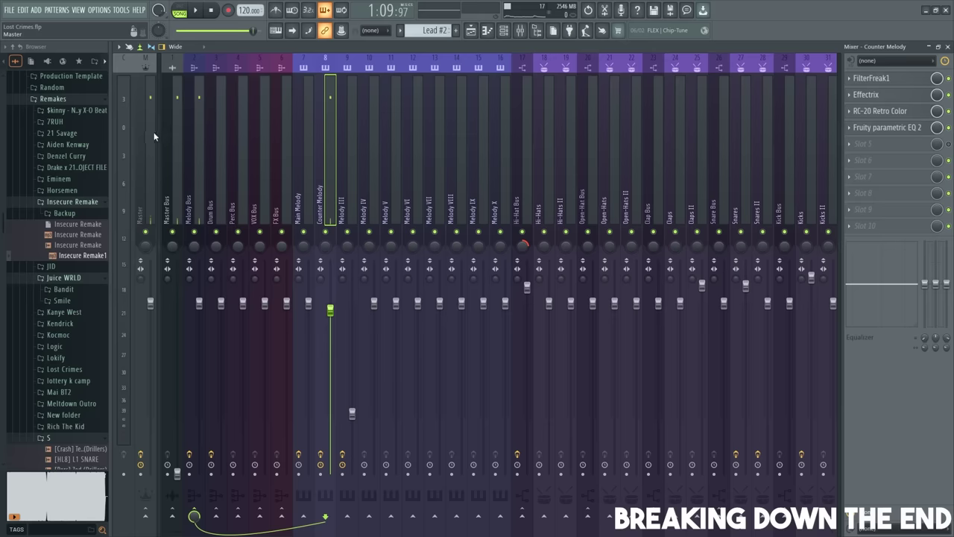
# Inspect the two Gross Beat effects on the Master mixer track and their GROSS BEAT automation clips in the ending.
pyautogui.click(149, 223)
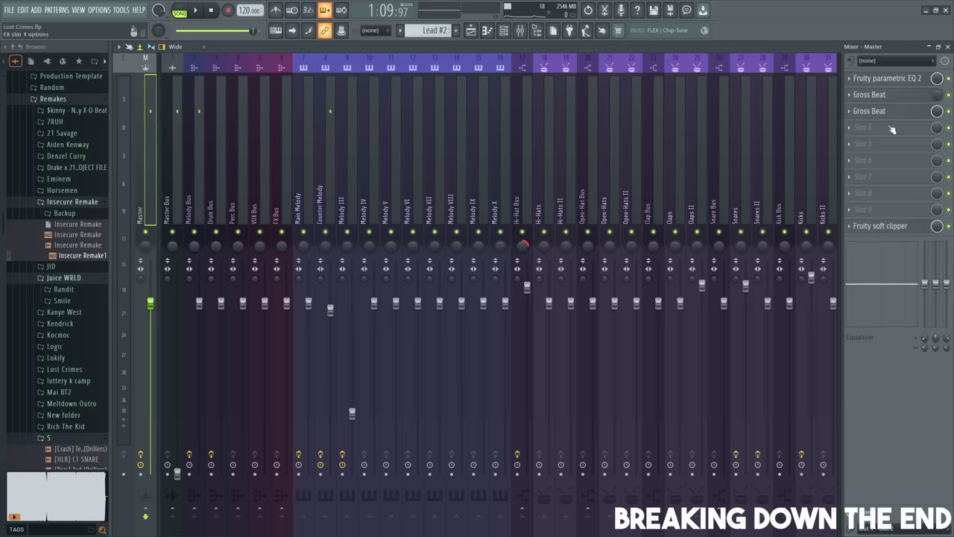
pyautogui.click(865, 107)
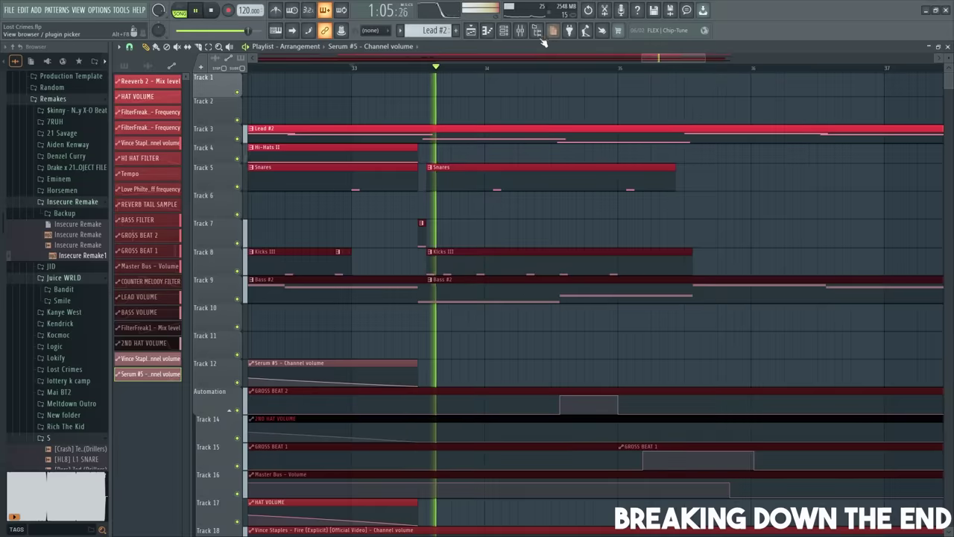
pyautogui.click(520, 30)
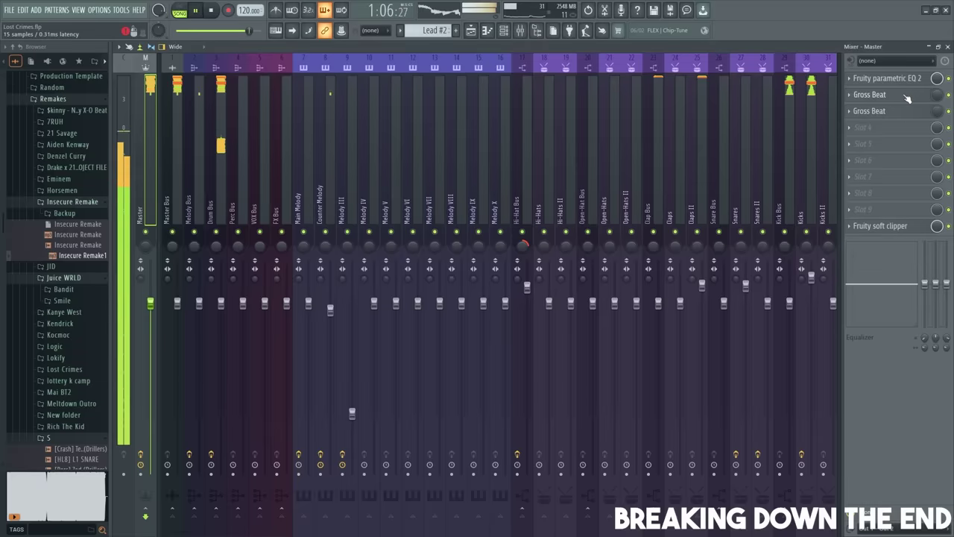
pyautogui.click(907, 98)
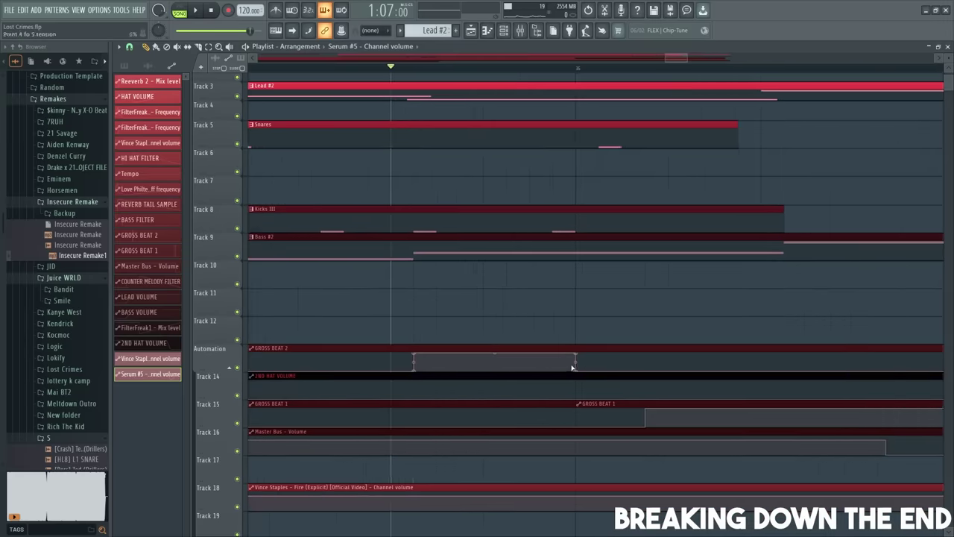
pyautogui.scroll(-5, 573, 367)
pyautogui.moveTo(720, 445); pyautogui.dragTo(546, 416)
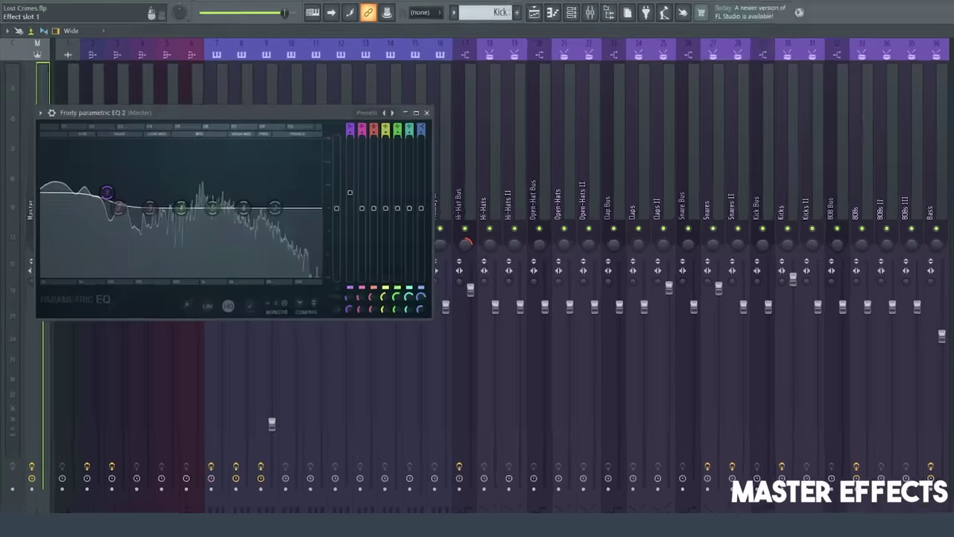
# Review the Fruity parametric EQ 2 and Fruity soft clipper settings on the Master mixer track.
pyautogui.moveTo(114, 201); pyautogui.dragTo(114, 203)
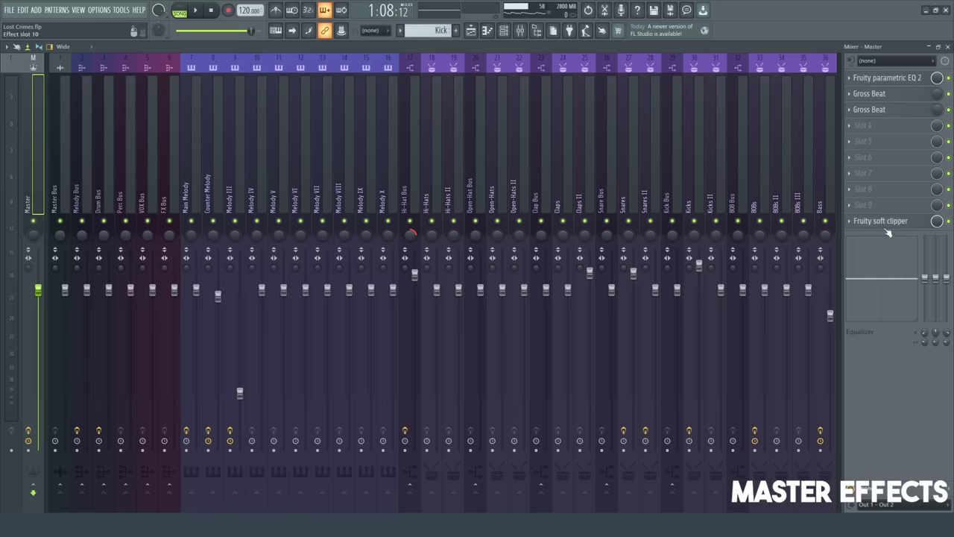
pyautogui.click(885, 225)
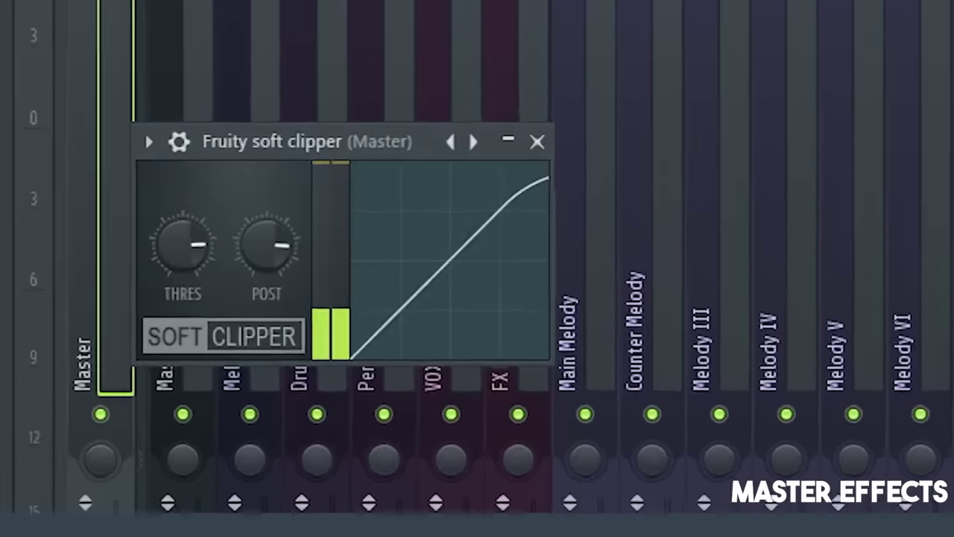